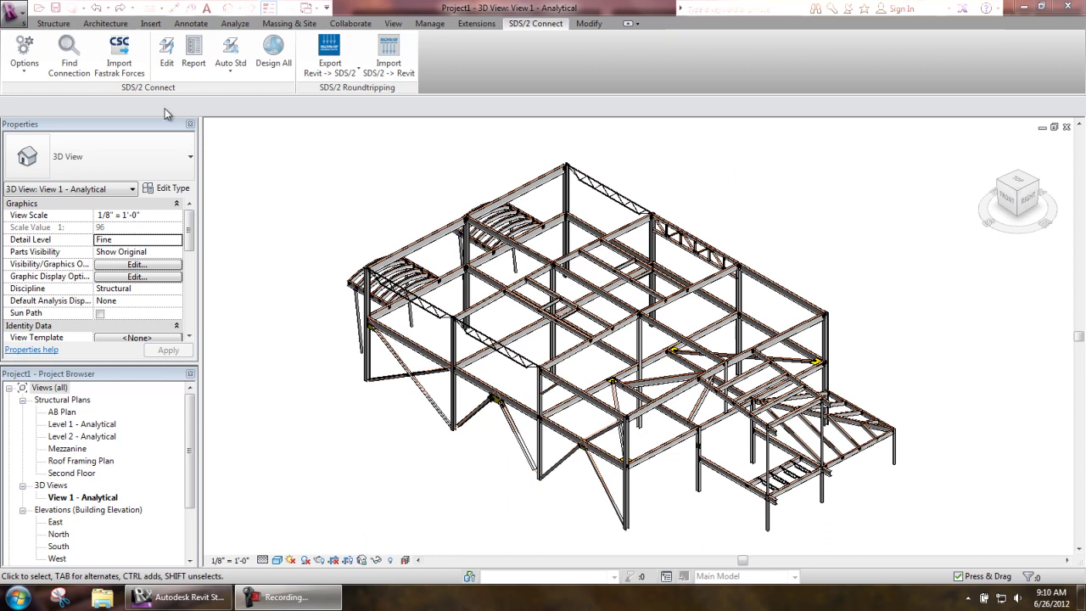
Run SDS/2 Find Connection to build the database and list members by element ID and end
{"action": "left_click", "coordinate": [70, 58]}
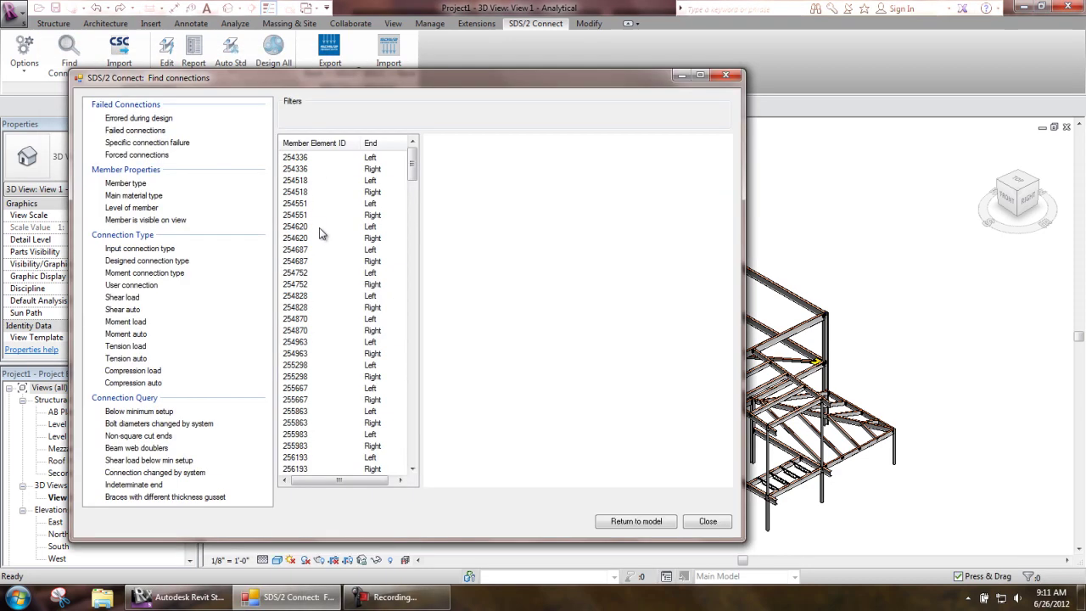
Filter the enlarged list to user connections and zoom the preview on member 256959's end plate
{"action": "left_click_drag", "start_coordinate": [358, 77], "coordinate": [2, 160]}
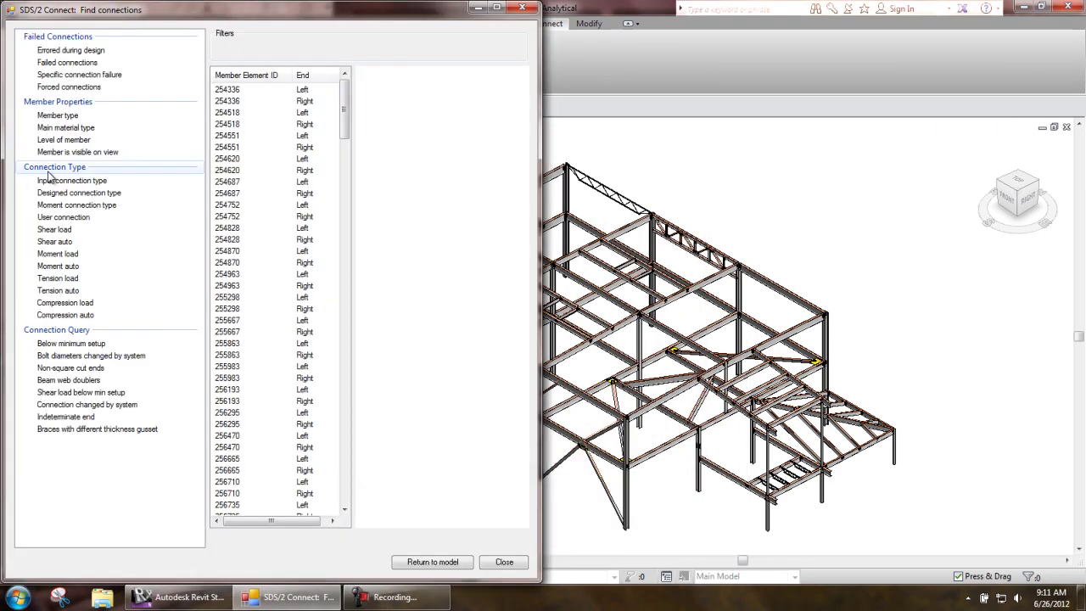
{"action": "left_click", "coordinate": [82, 219]}
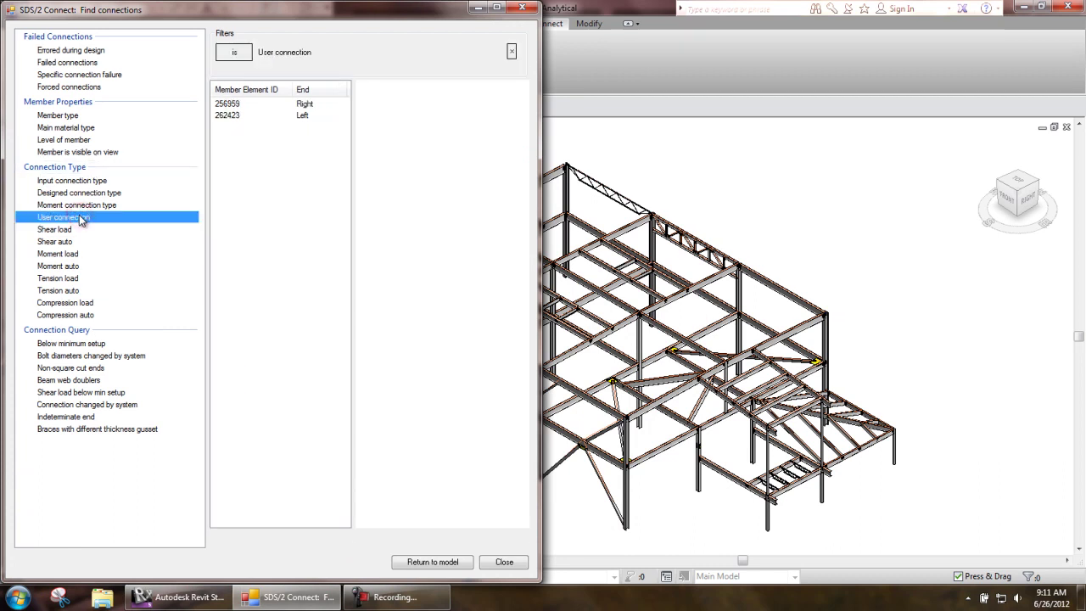
{"action": "left_click", "coordinate": [247, 105]}
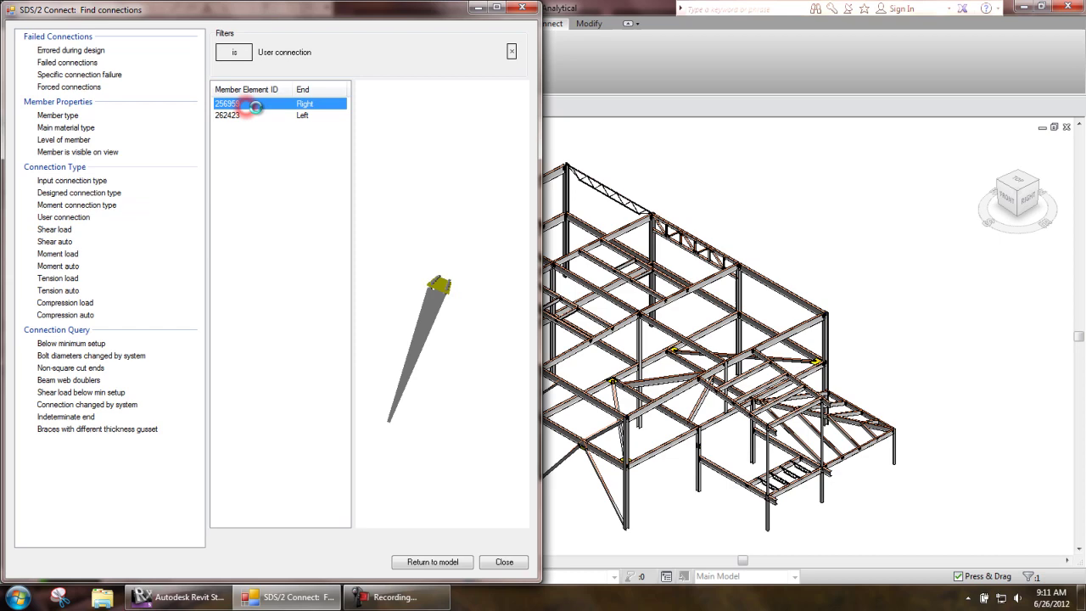
{"action": "mouse_move", "coordinate": [440, 293]}
{"action": "left_mouse_down"}
{"action": "mouse_move", "coordinate": [426, 117]}
{"action": "mouse_move", "coordinate": [396, 120]}
{"action": "mouse_move", "coordinate": [426, 131]}
{"action": "left_mouse_up"}
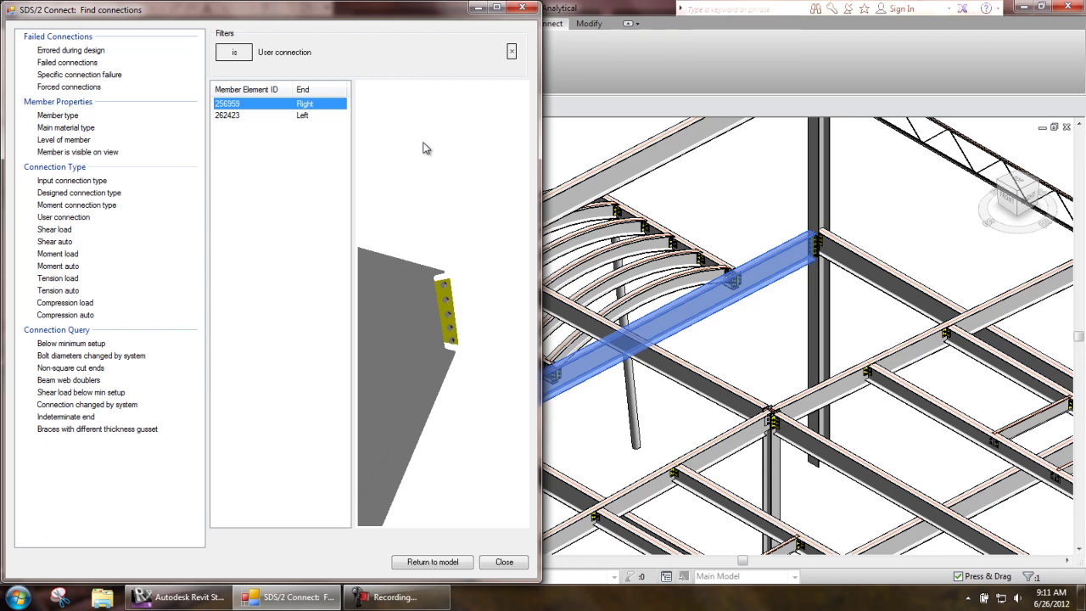
Swap the user filter for an Auto standard input-type filter and inspect members 254518 and 254752
{"action": "left_click", "coordinate": [511, 52]}
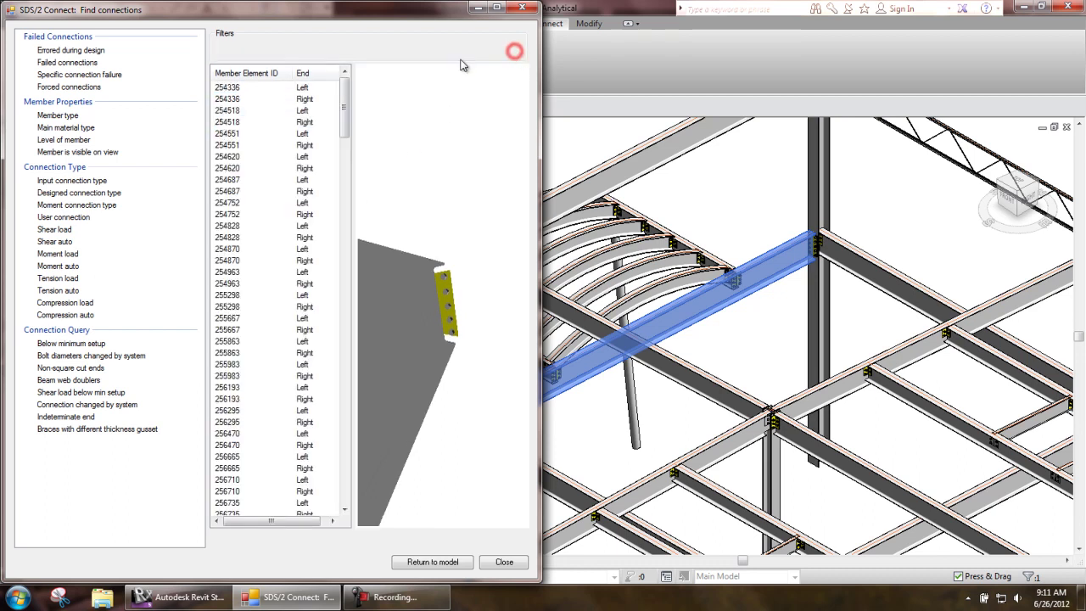
{"action": "left_click", "coordinate": [84, 180]}
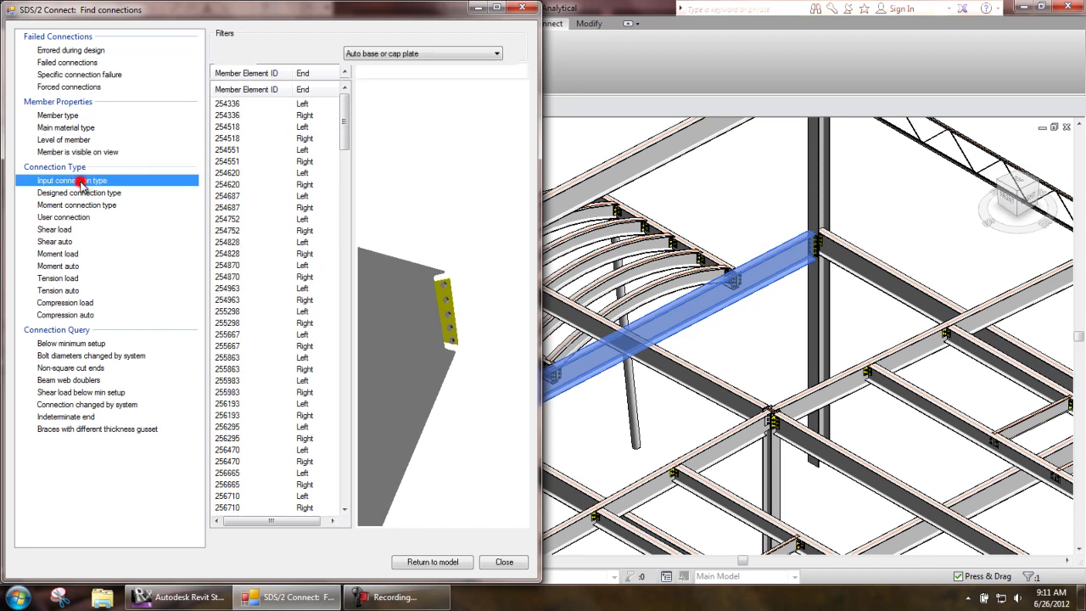
{"action": "left_click", "coordinate": [426, 53]}
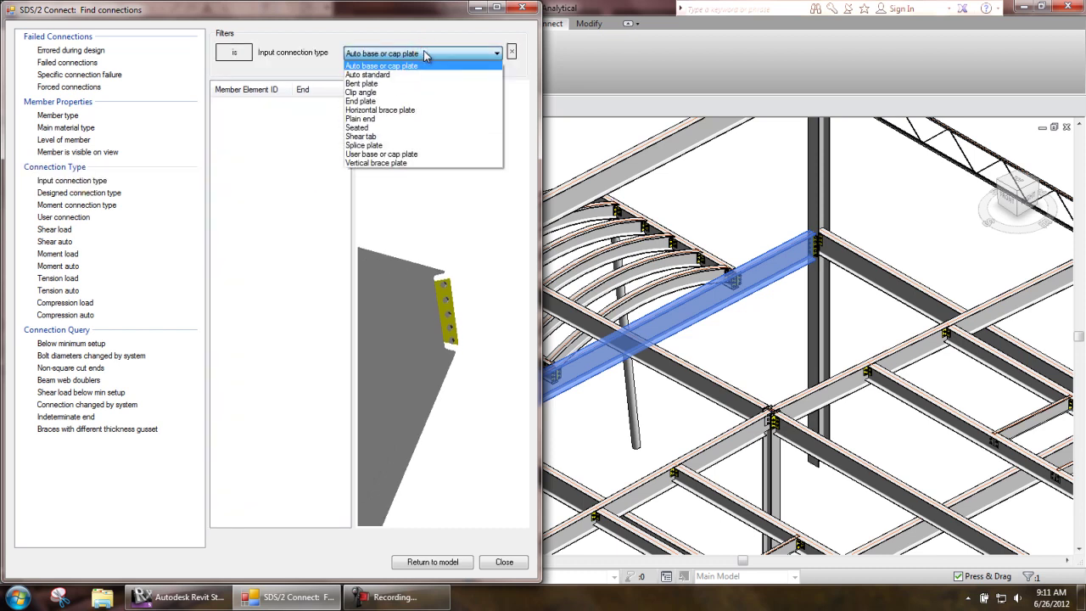
{"action": "left_click", "coordinate": [407, 75]}
{"action": "left_click", "coordinate": [280, 138]}
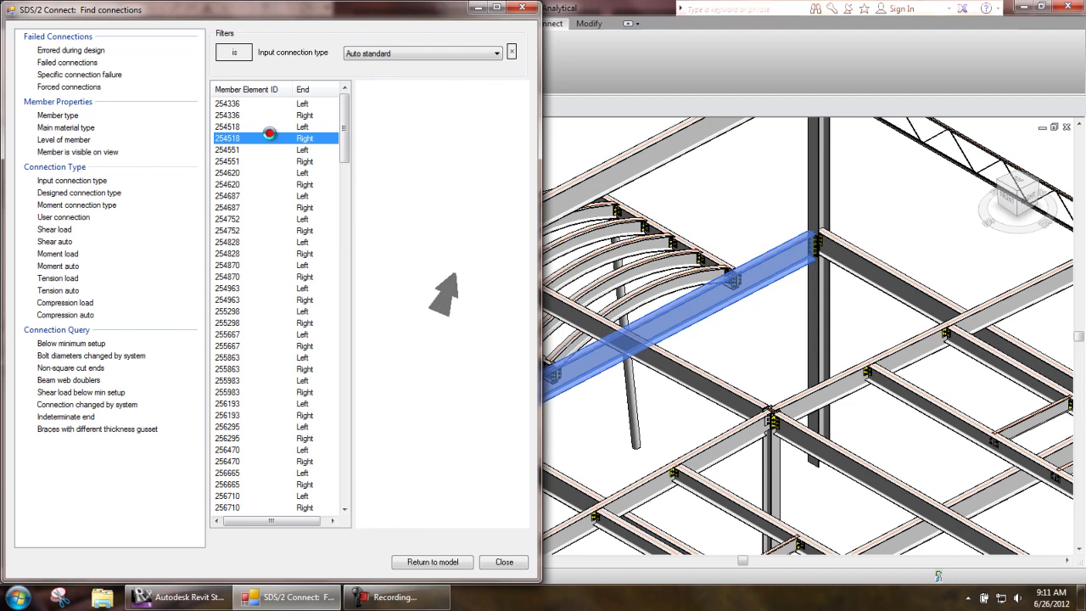
{"action": "left_click", "coordinate": [259, 220]}
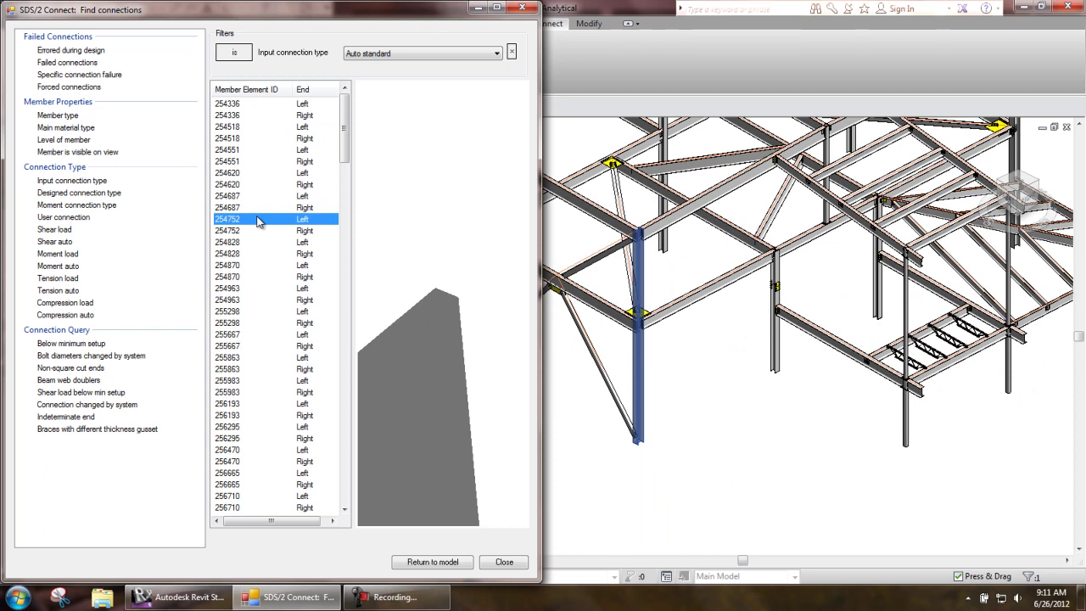
Replace the input-type filter with Level of member = Second Floor and inspect member 256665
{"action": "left_click", "coordinate": [512, 52]}
{"action": "double_click", "coordinate": [81, 141]}
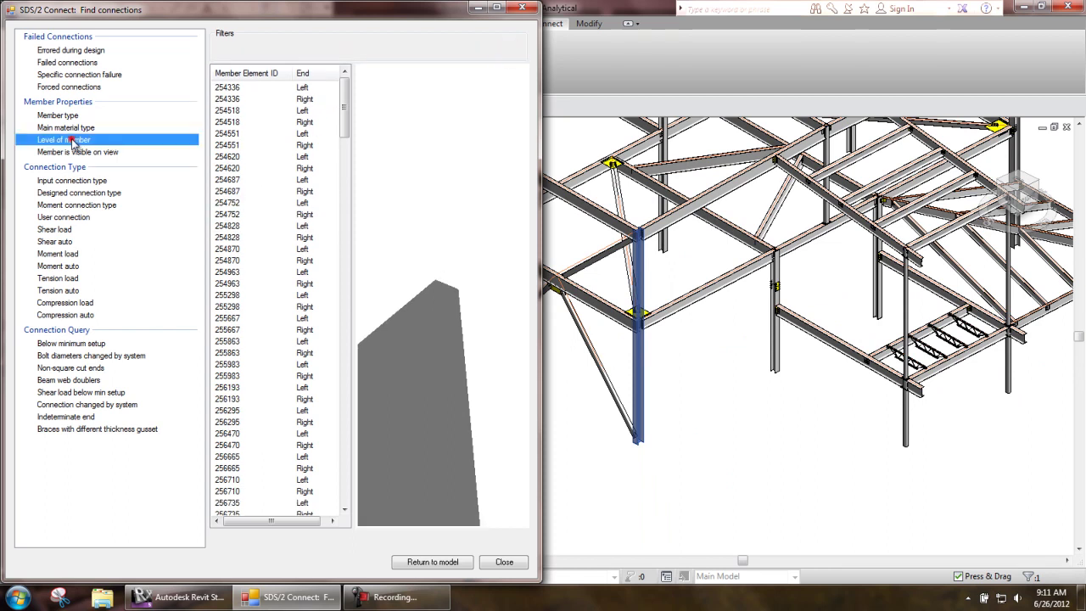
{"action": "left_click", "coordinate": [393, 53]}
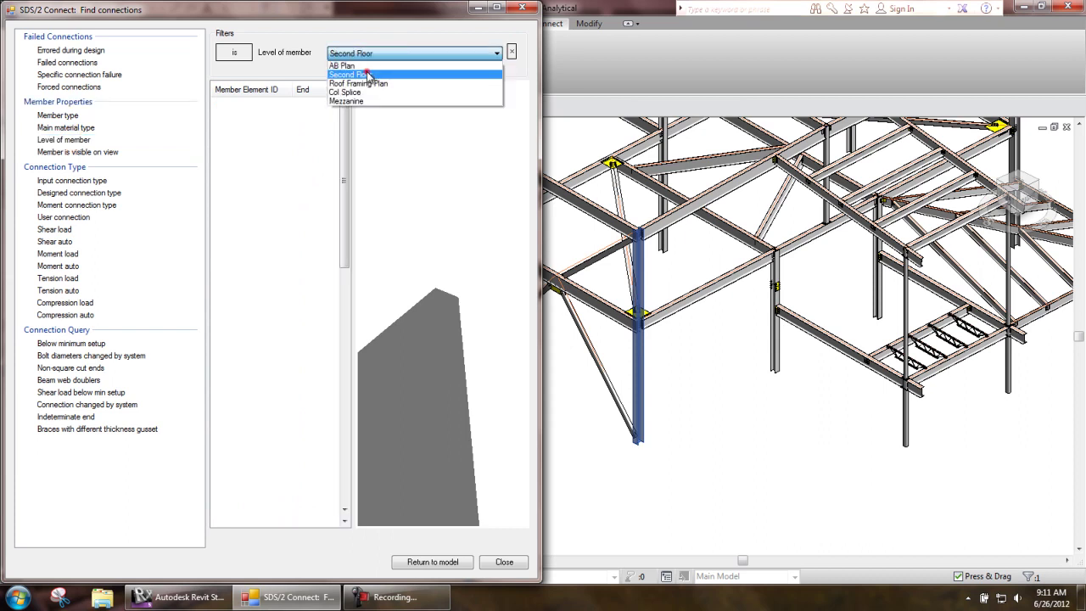
{"action": "left_click", "coordinate": [368, 75]}
{"action": "left_click", "coordinate": [250, 129]}
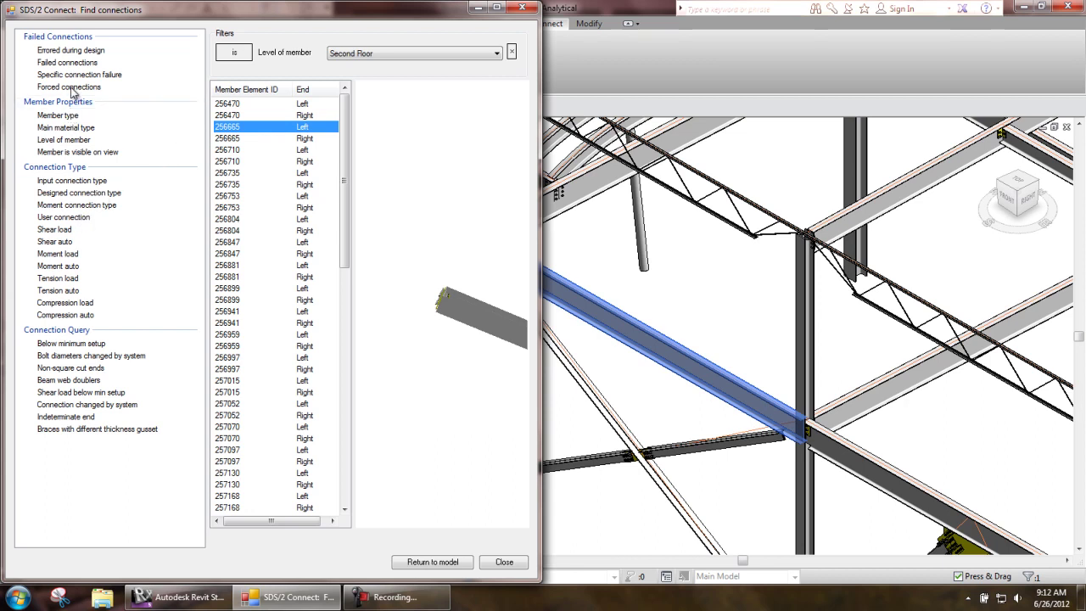
Try then remove Forced connections, add User connection, and select member 256959
{"action": "left_click", "coordinate": [73, 87]}
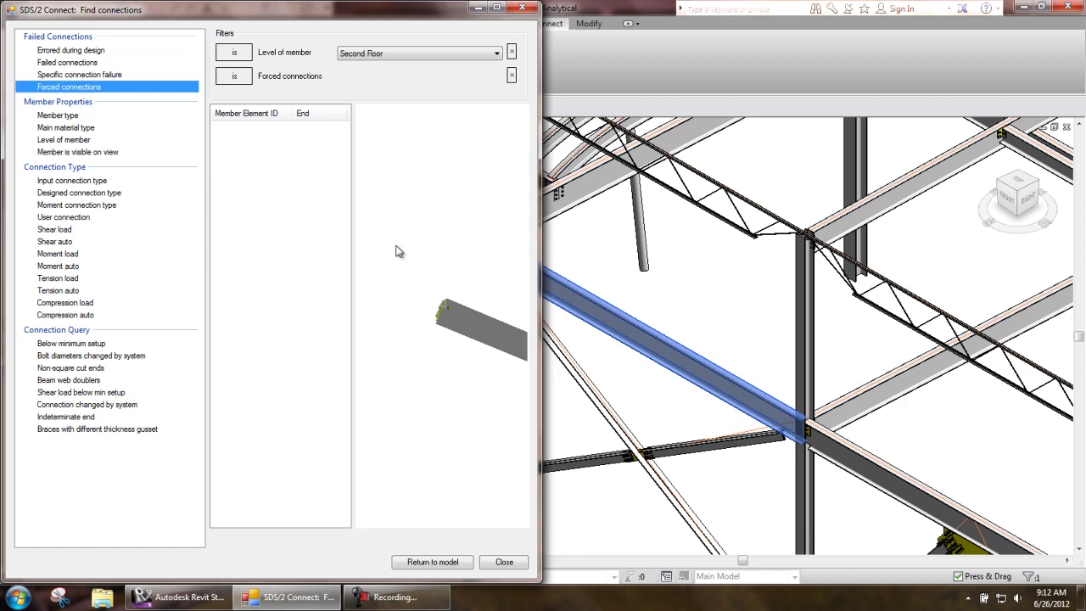
{"action": "left_click", "coordinate": [512, 76]}
{"action": "left_click", "coordinate": [76, 218]}
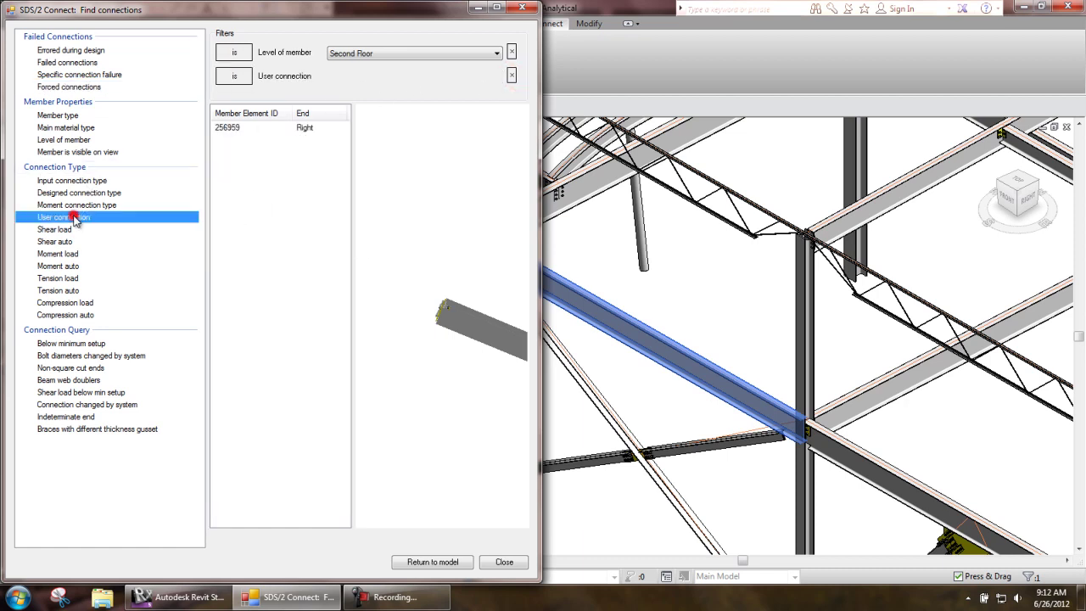
{"action": "left_click", "coordinate": [228, 127]}
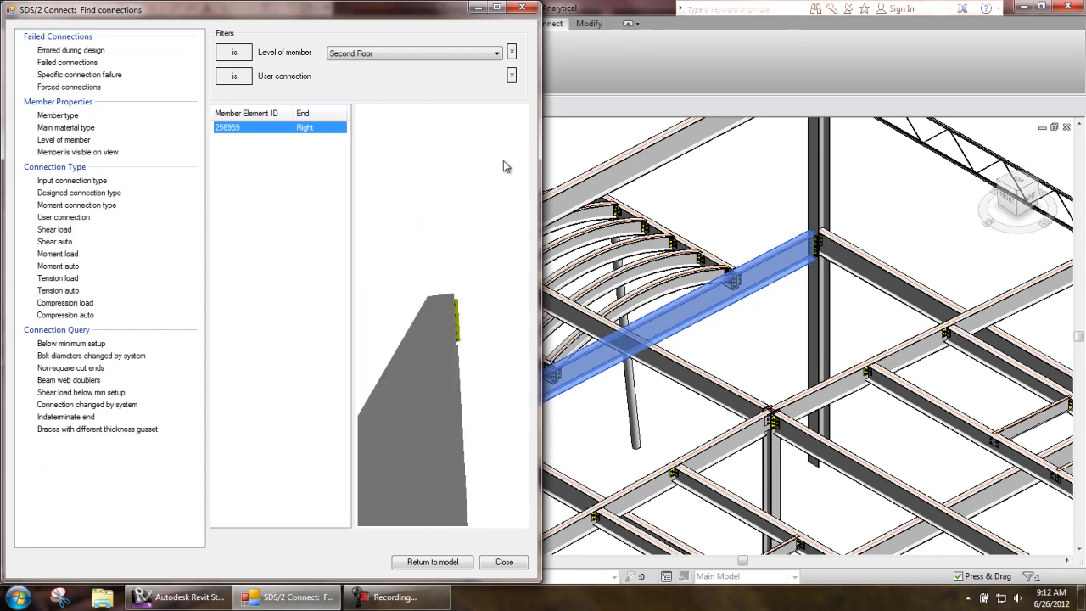
Drop the Second Floor filter, add Forced connections, and select member 262423's left end
{"action": "left_click", "coordinate": [512, 52]}
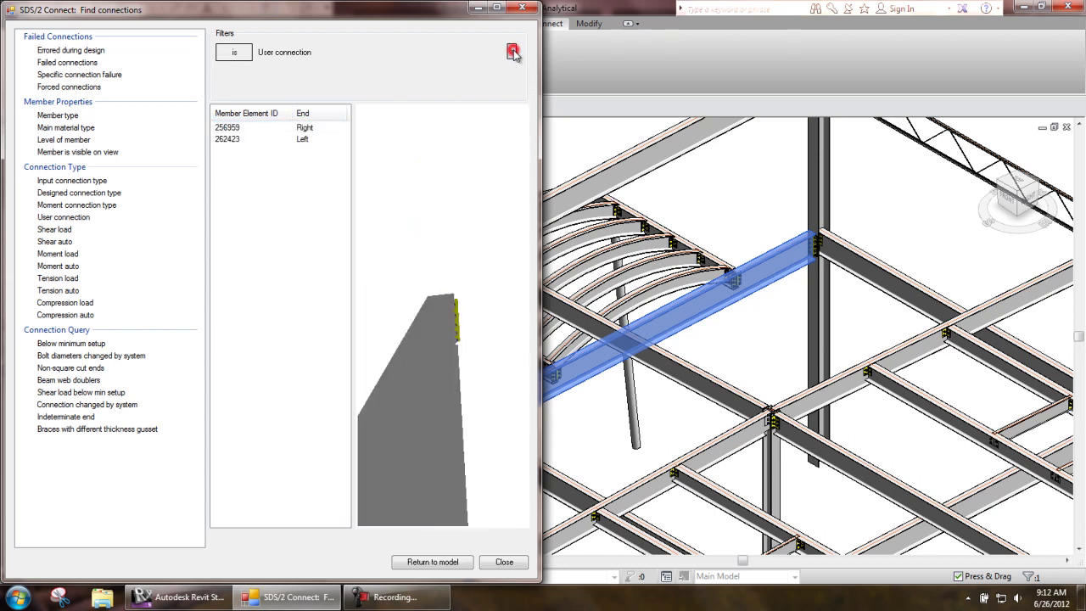
{"action": "left_click", "coordinate": [243, 138]}
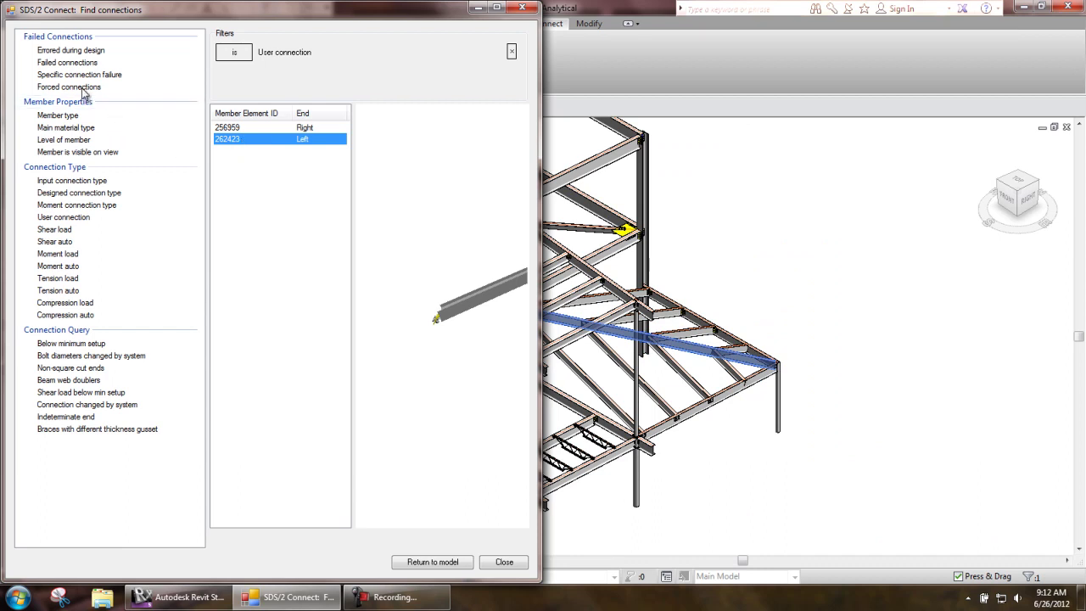
{"action": "left_click", "coordinate": [82, 89]}
{"action": "left_click", "coordinate": [236, 128]}
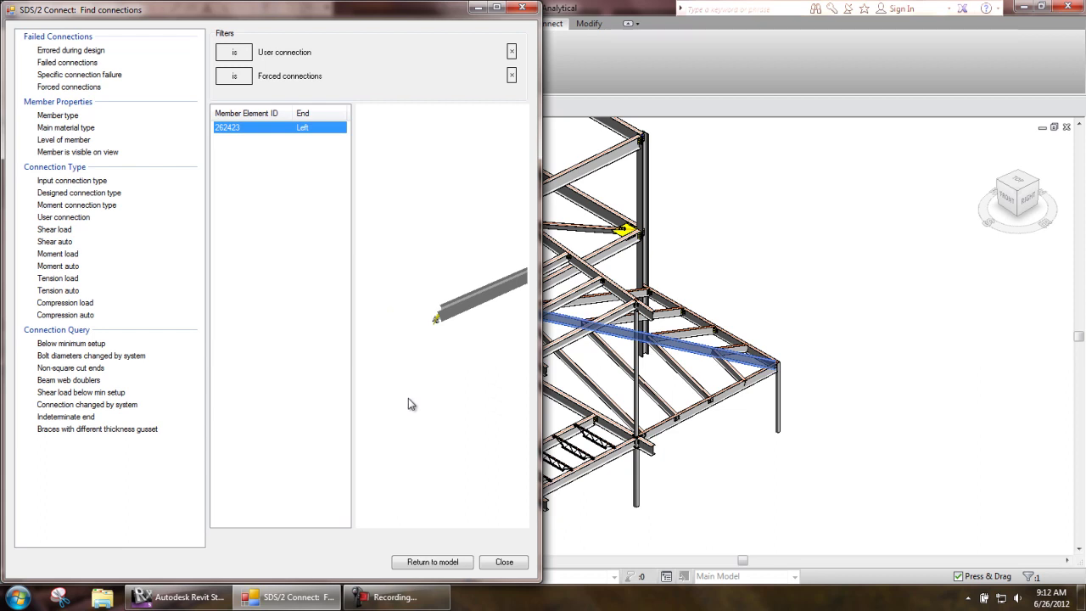
Return to the model, zoom onto member 262423's left end, and select its clip plate connection
{"action": "left_click", "coordinate": [430, 562]}
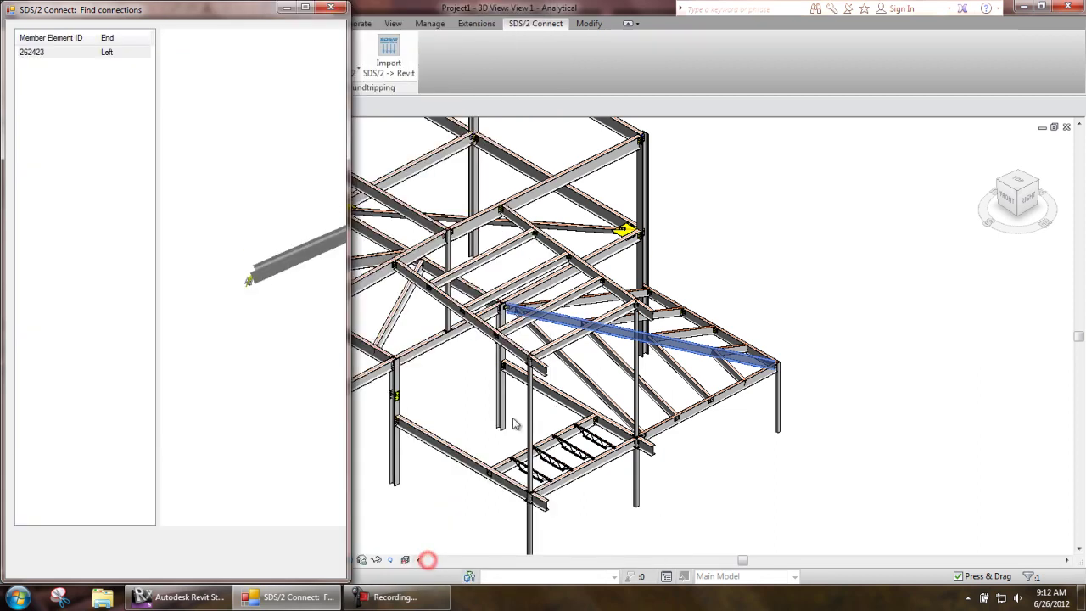
{"action": "scroll", "coordinate": [519, 312], "scroll_direction": "up", "scroll_amount": 2}
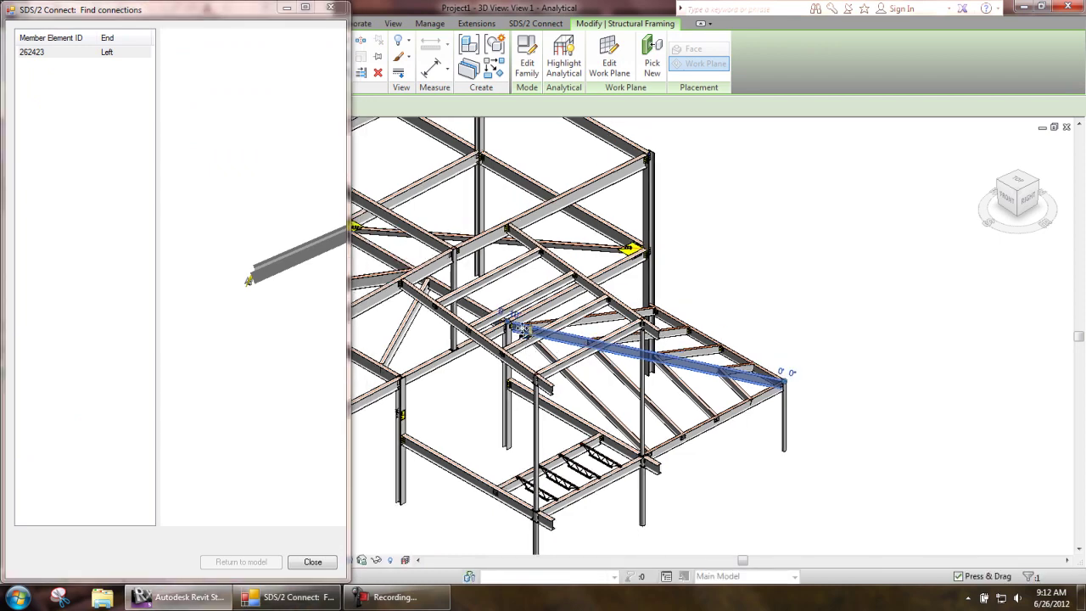
{"action": "scroll", "coordinate": [518, 316], "scroll_direction": "up", "scroll_amount": 3}
{"action": "scroll", "coordinate": [513, 323], "scroll_direction": "up", "scroll_amount": 4}
{"action": "left_click", "coordinate": [507, 371]}
{"action": "scroll", "coordinate": [507, 369], "scroll_direction": "up", "scroll_amount": 2}
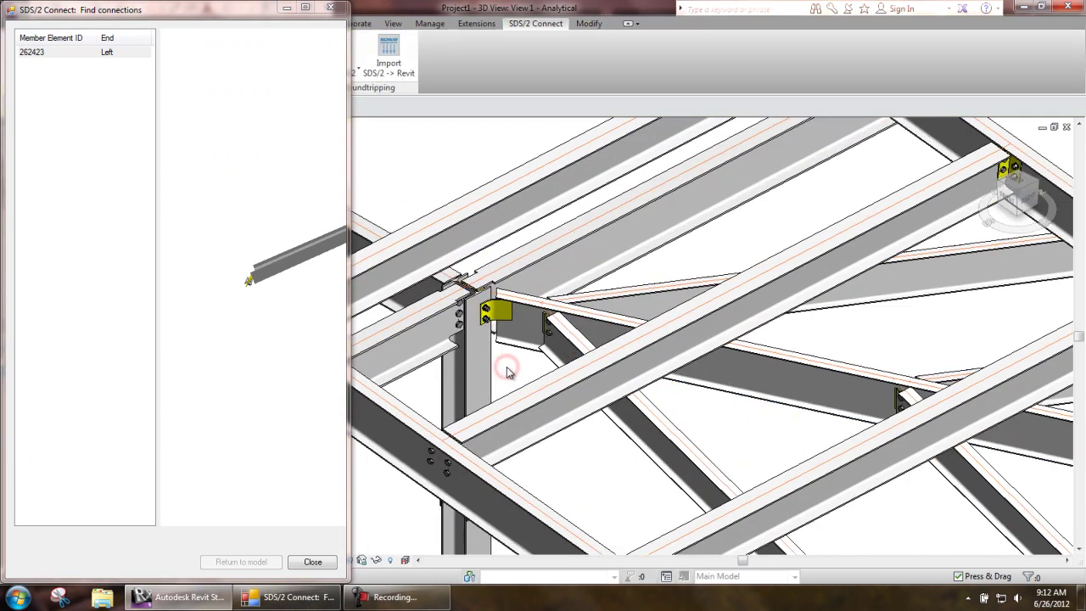
{"action": "scroll", "coordinate": [506, 369], "scroll_direction": "up", "scroll_amount": 2}
{"action": "left_click", "coordinate": [484, 305]}
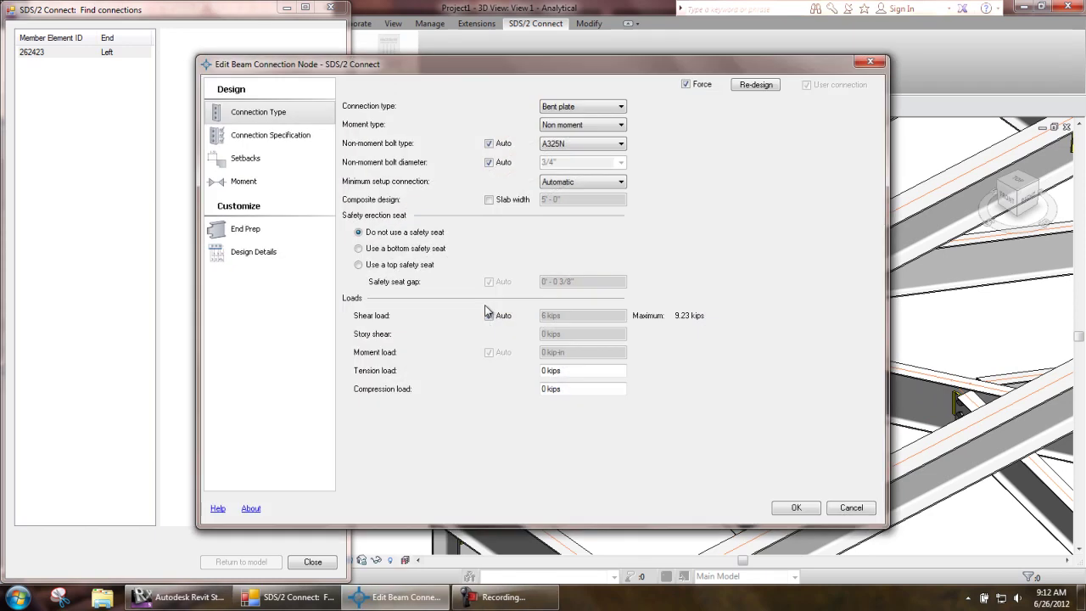
Raise Bolt rows OSL NS from 2 to 3 in Design Details and apply the change
{"action": "left_click", "coordinate": [281, 258]}
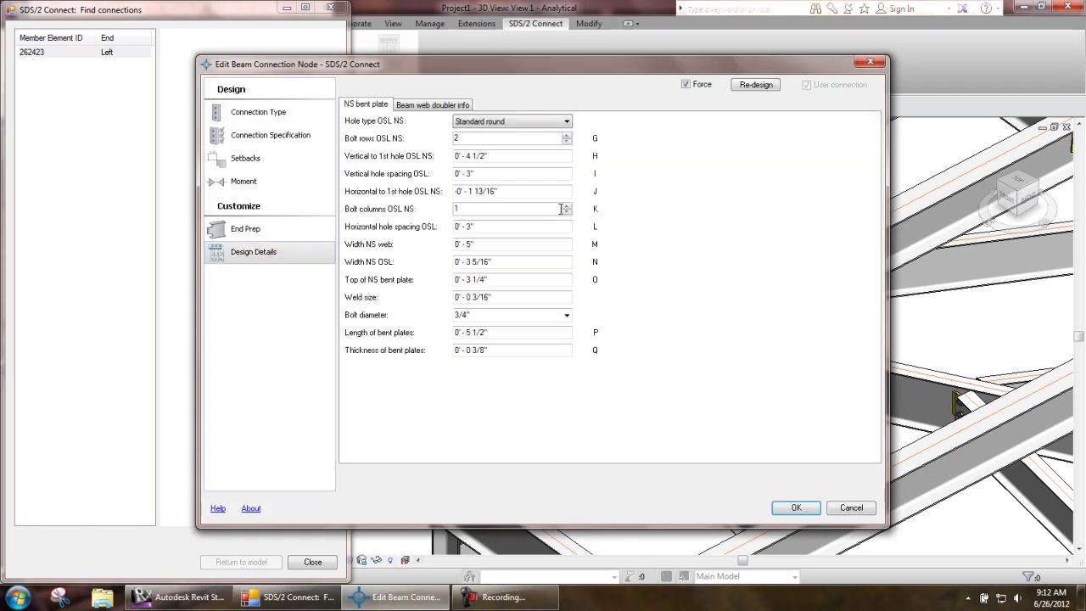
{"action": "left_click", "coordinate": [566, 134]}
{"action": "left_click", "coordinate": [794, 508]}
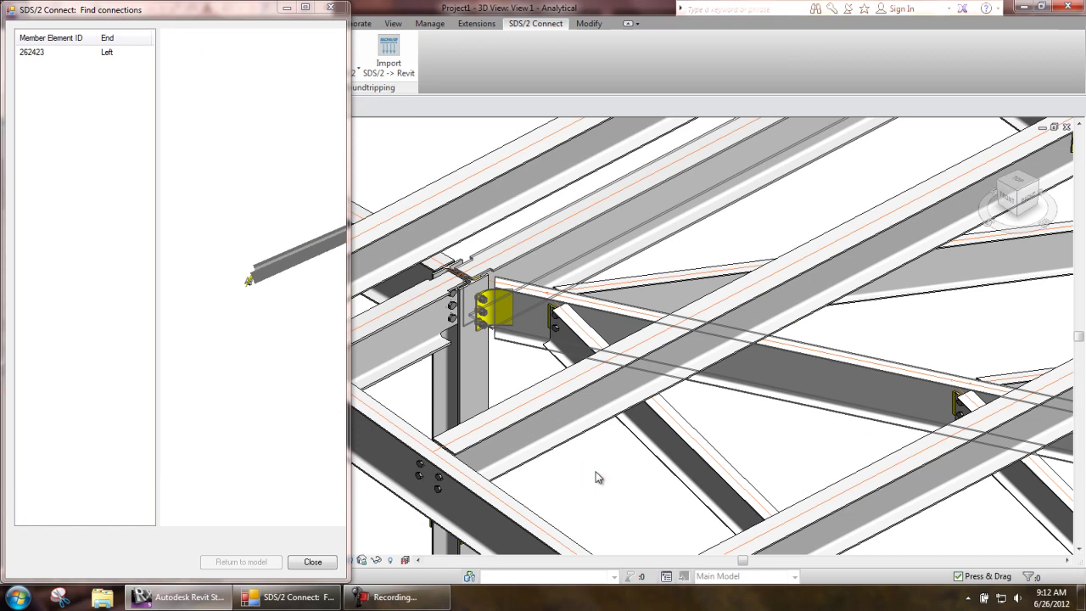
Zoom to fit the model, close Find connections, and bring up the view's Visibility/Graphics Overrides
{"action": "right_click", "coordinate": [596, 477]}
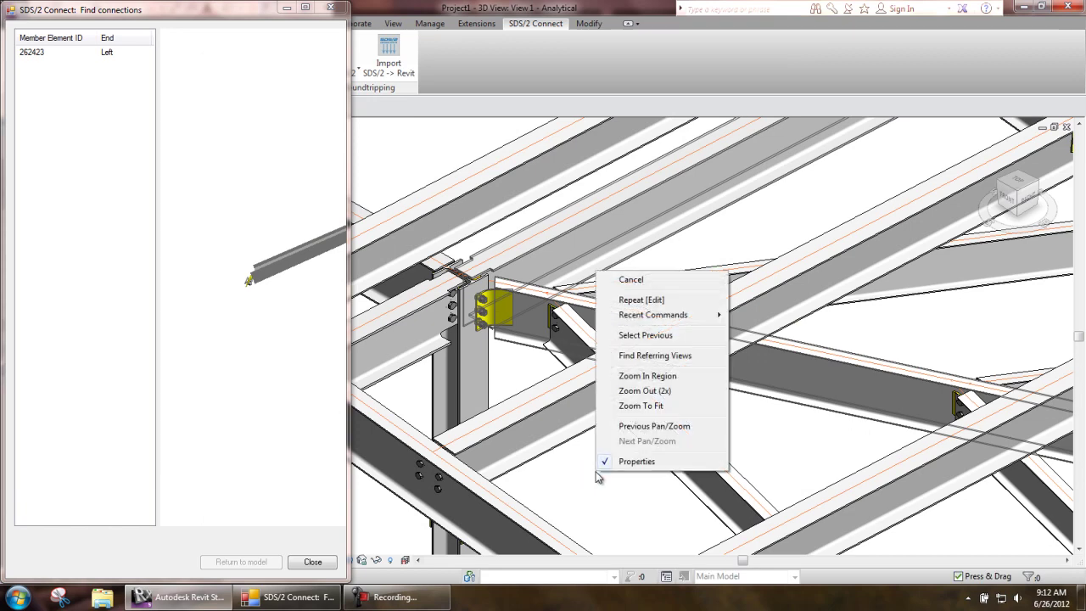
{"action": "left_click", "coordinate": [638, 410]}
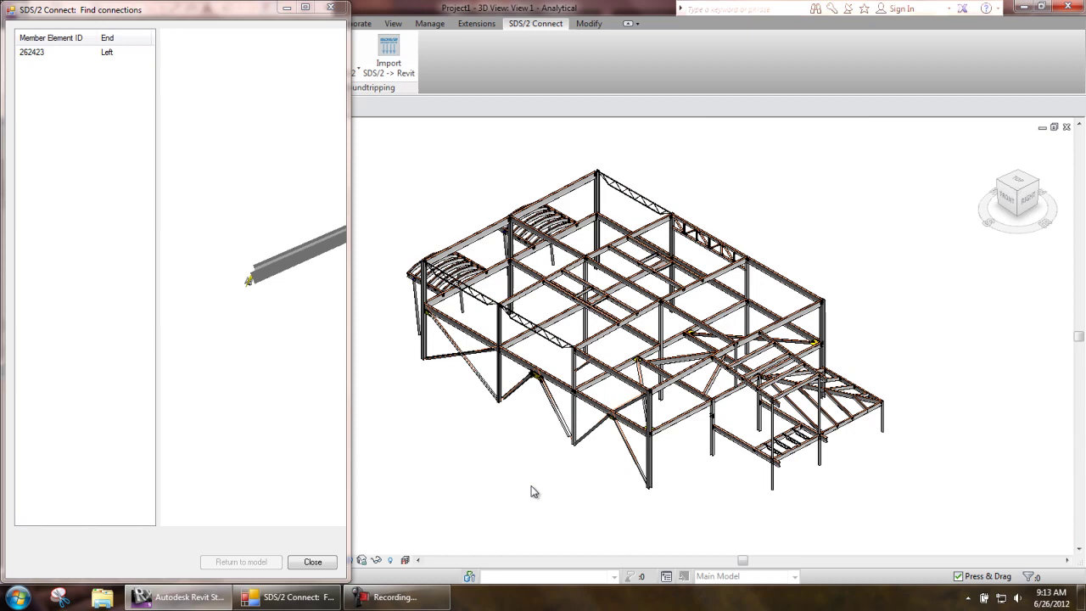
{"action": "left_click", "coordinate": [313, 561]}
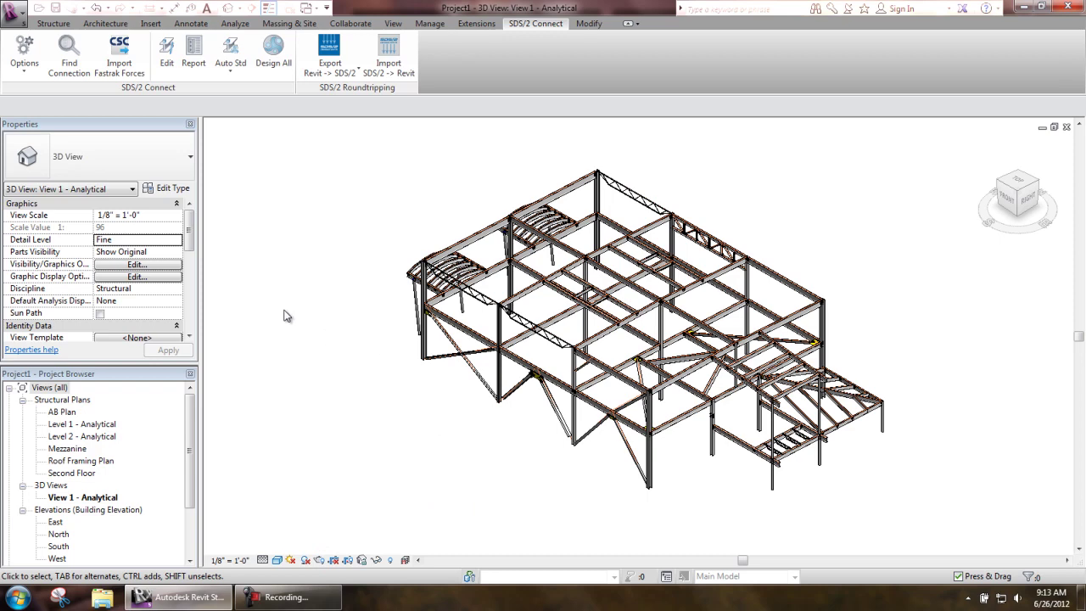
{"action": "left_click", "coordinate": [156, 266]}
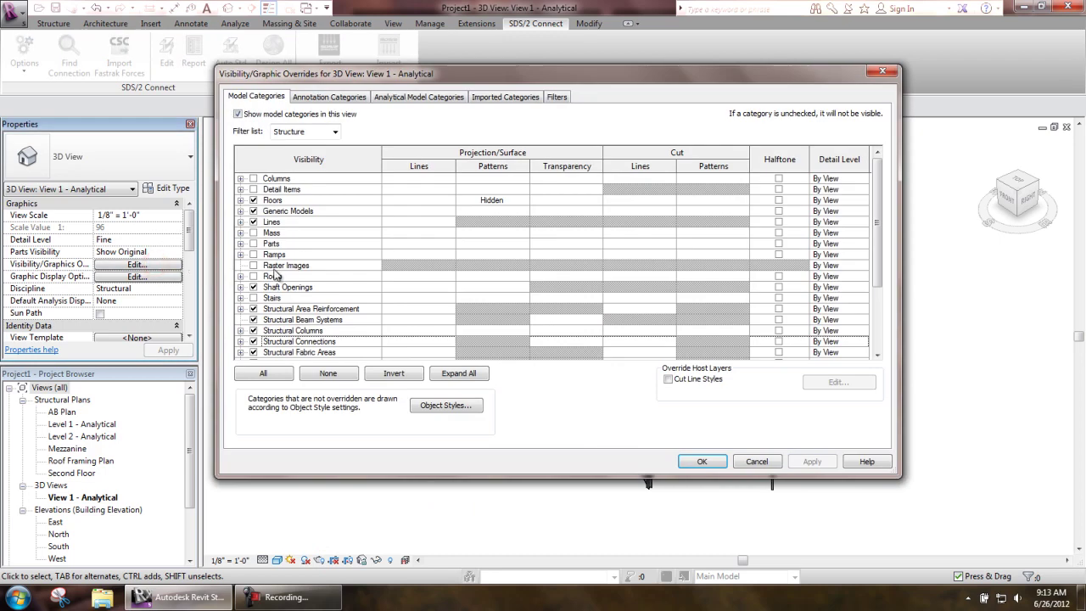
Create a new view filter named 'Failed Connections'
{"action": "left_click", "coordinate": [557, 99]}
{"action": "left_click", "coordinate": [435, 391]}
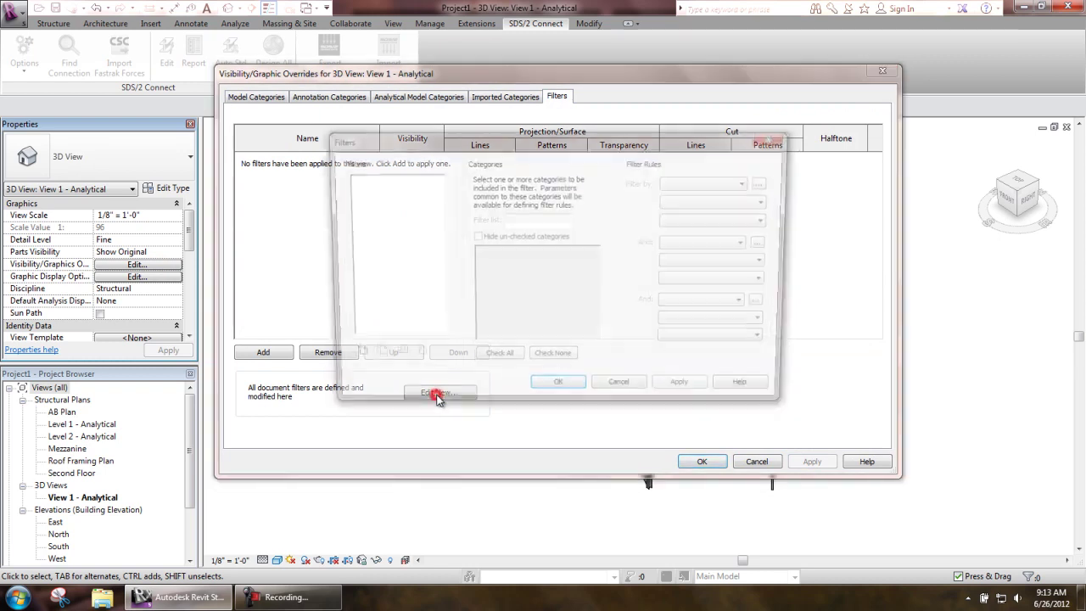
{"action": "left_click", "coordinate": [350, 358]}
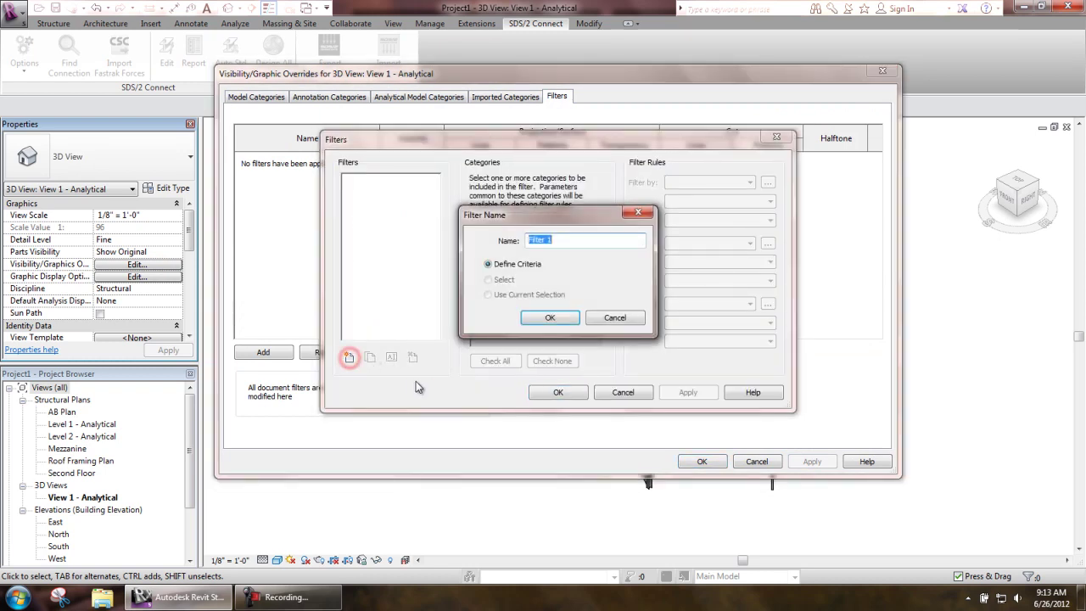
{"action": "type", "text": "F"}
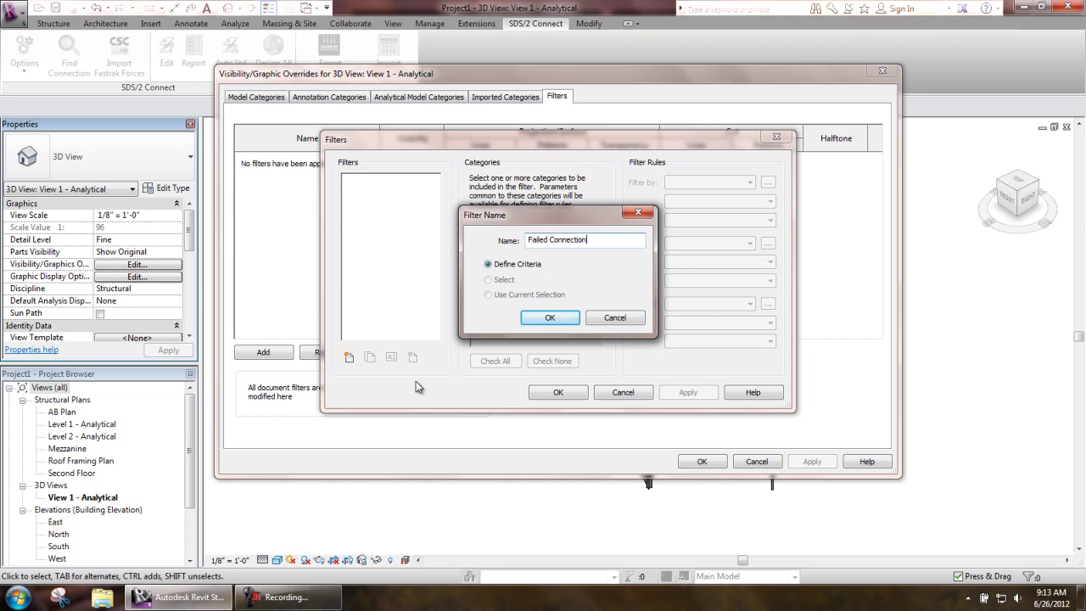
{"action": "type", "text": "s"}
{"action": "key", "text": "Return"}
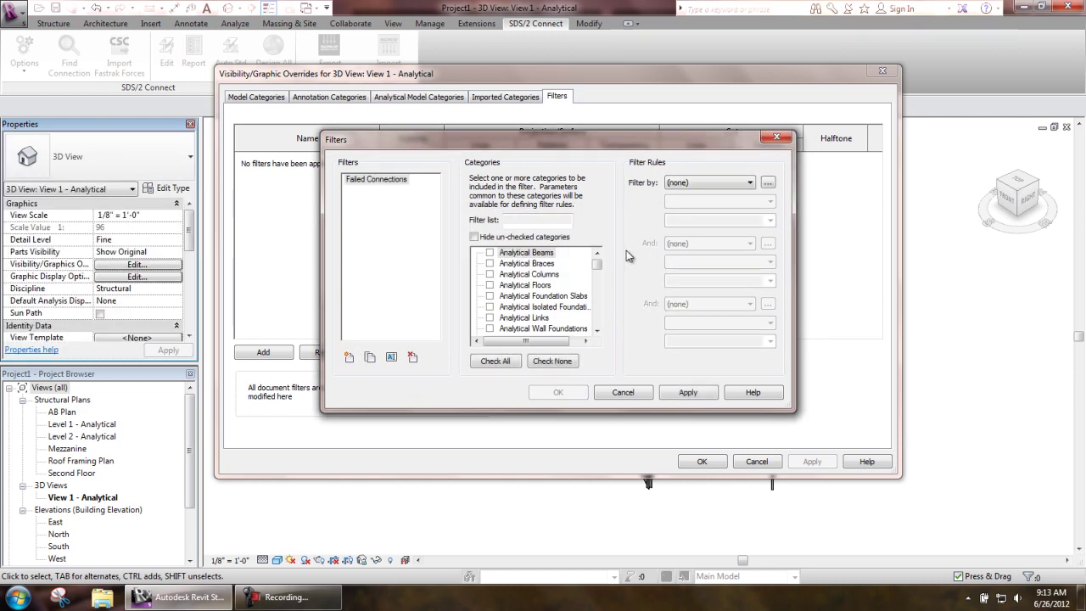
Apply the filter to Structural Framing with the rule Failed Connection equals Yes
{"action": "left_click_drag", "start_coordinate": [597, 264], "coordinate": [597, 311]}
{"action": "left_click", "coordinate": [490, 307]}
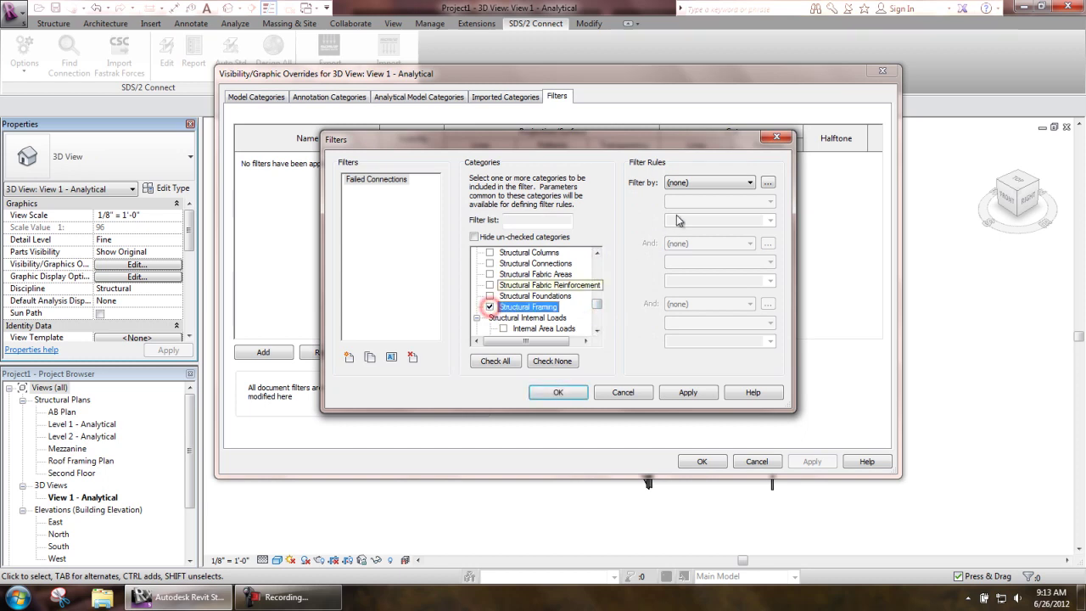
{"action": "left_click", "coordinate": [699, 182]}
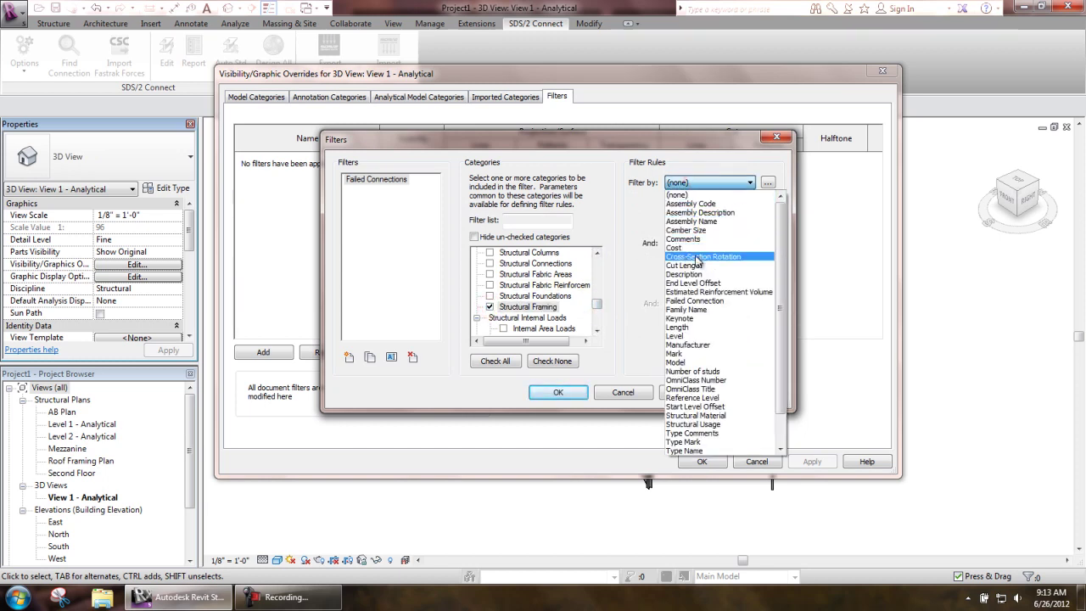
{"action": "left_click", "coordinate": [687, 300]}
{"action": "left_click", "coordinate": [737, 221]}
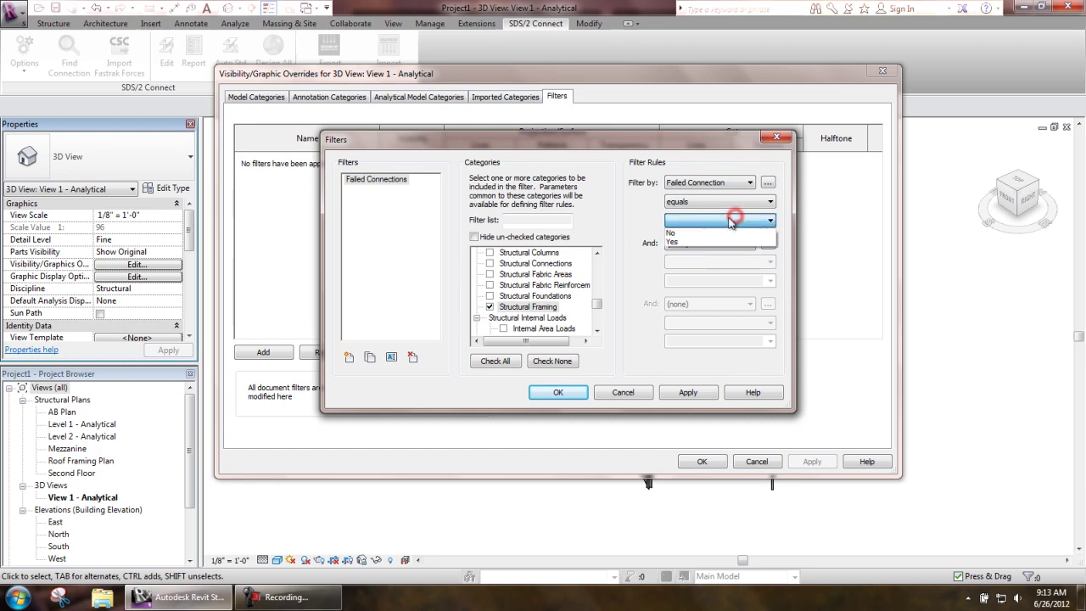
{"action": "left_click", "coordinate": [678, 234]}
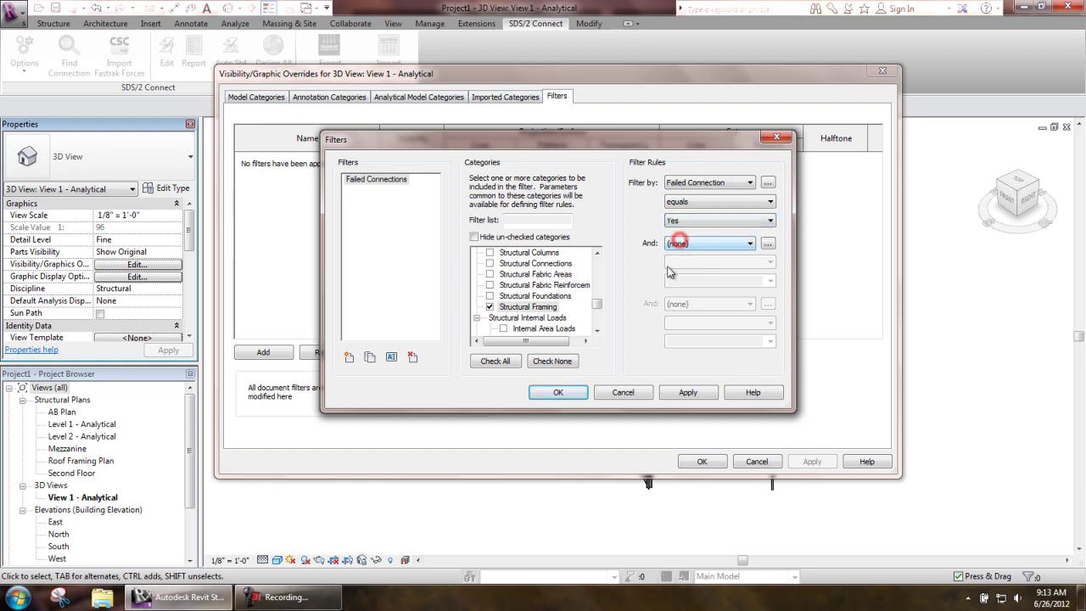
Add the Failed Connections filter to the 3D analytical view
{"action": "left_click", "coordinate": [557, 395]}
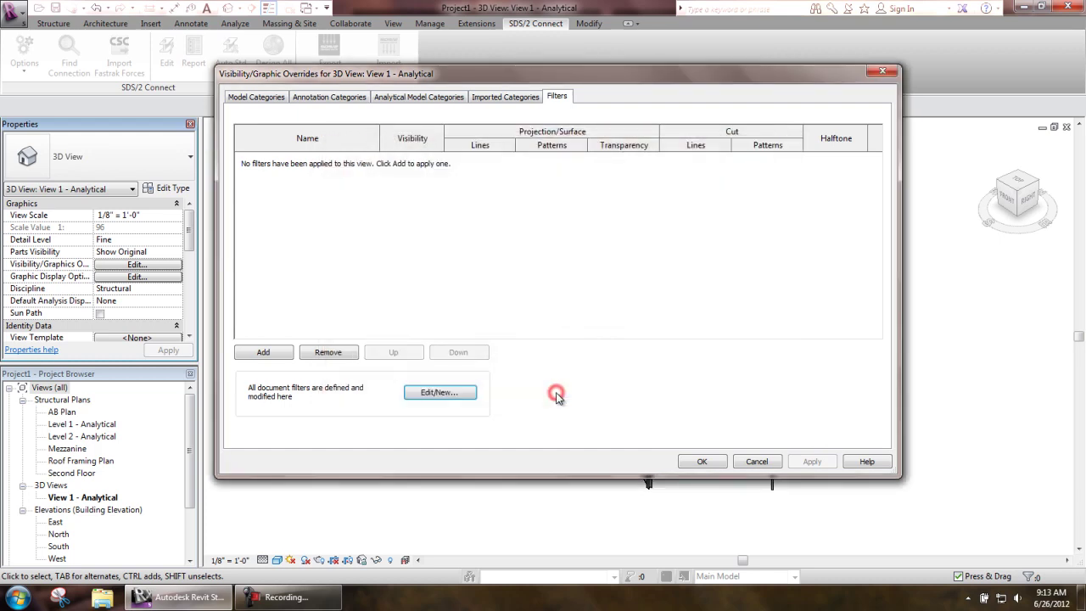
{"action": "left_click", "coordinate": [278, 353]}
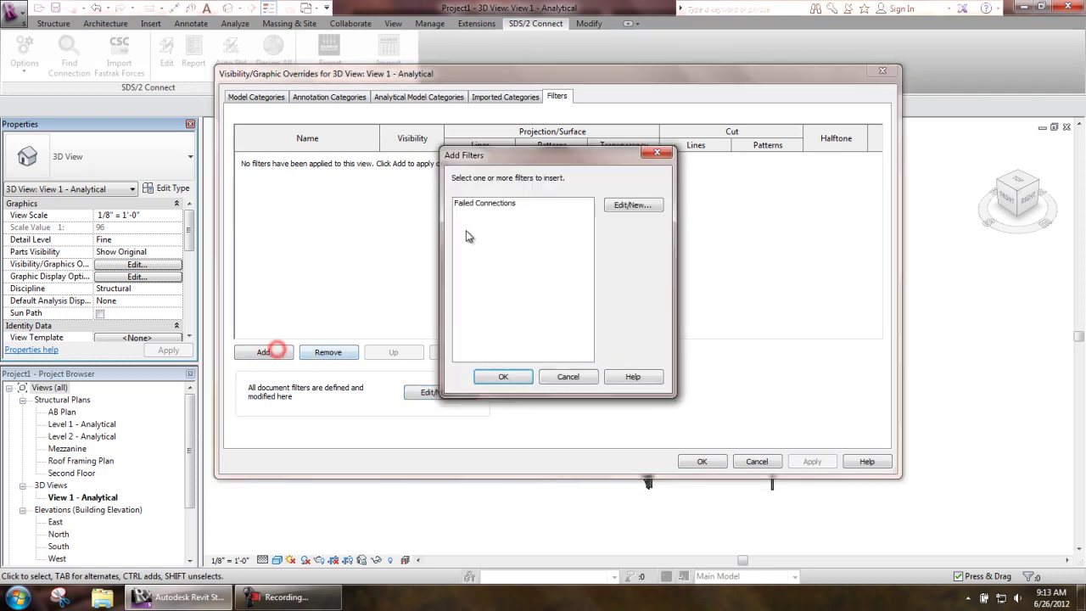
{"action": "double_click", "coordinate": [486, 208]}
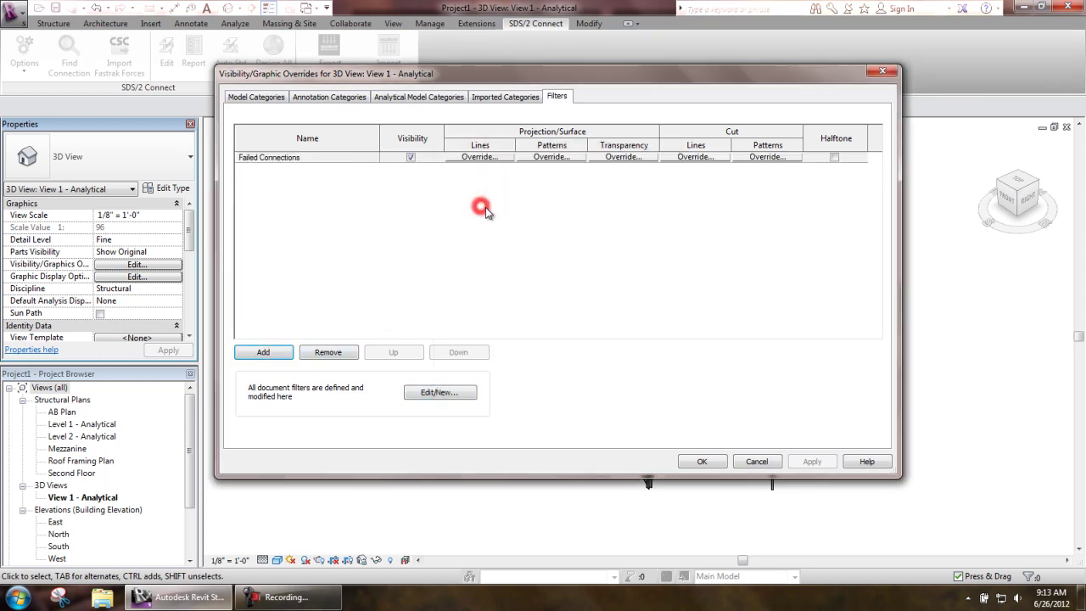
Override the filter's surface pattern with a magenta Solid fill and apply
{"action": "left_click", "coordinate": [552, 157]}
{"action": "left_click", "coordinate": [590, 269]}
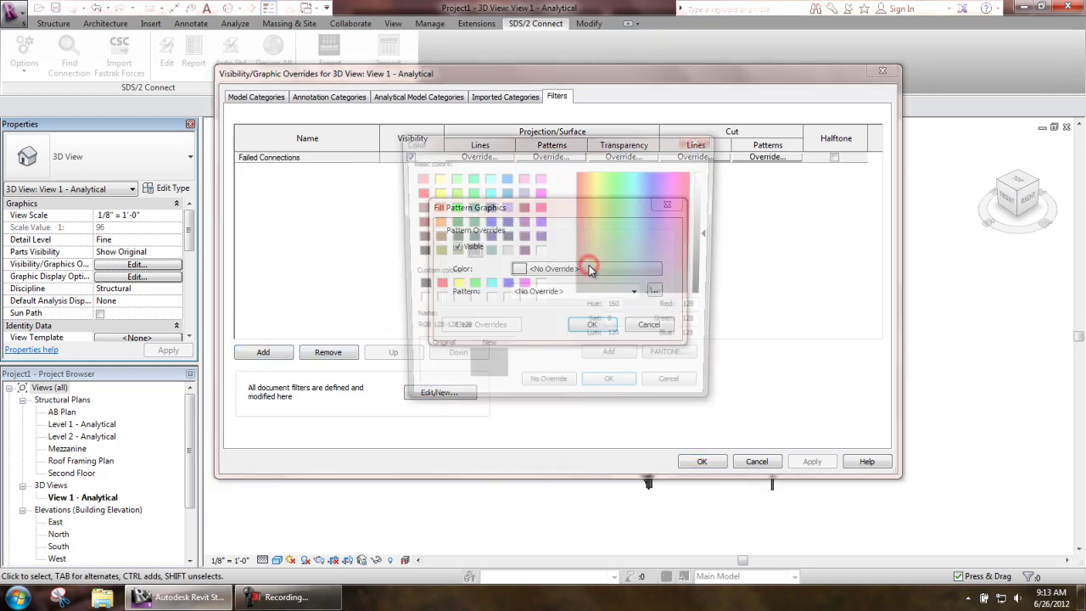
{"action": "left_click", "coordinate": [522, 286]}
{"action": "left_click", "coordinate": [612, 388]}
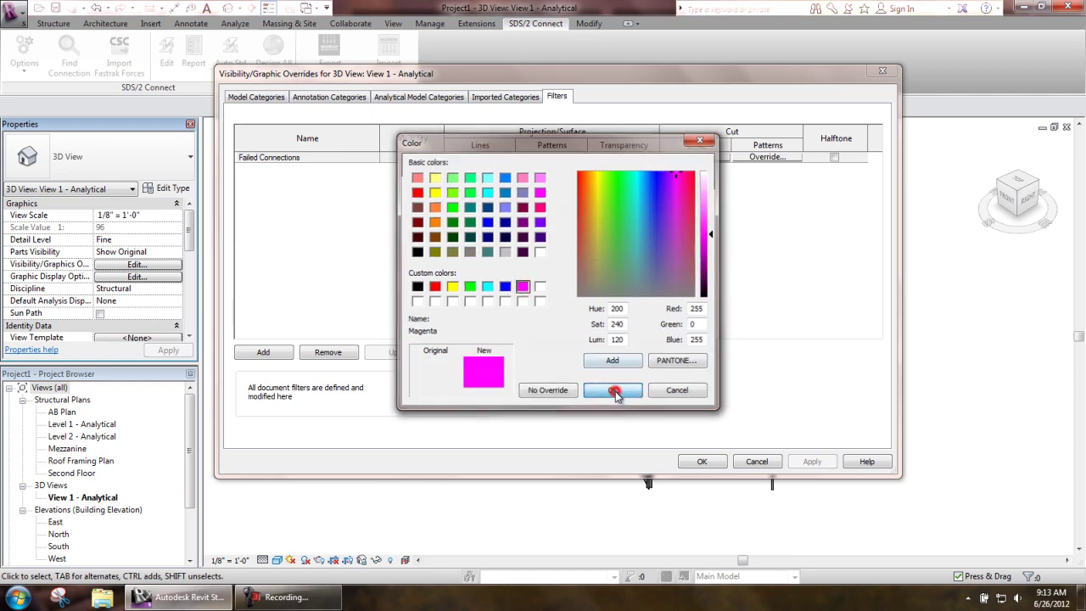
{"action": "left_click", "coordinate": [649, 291]}
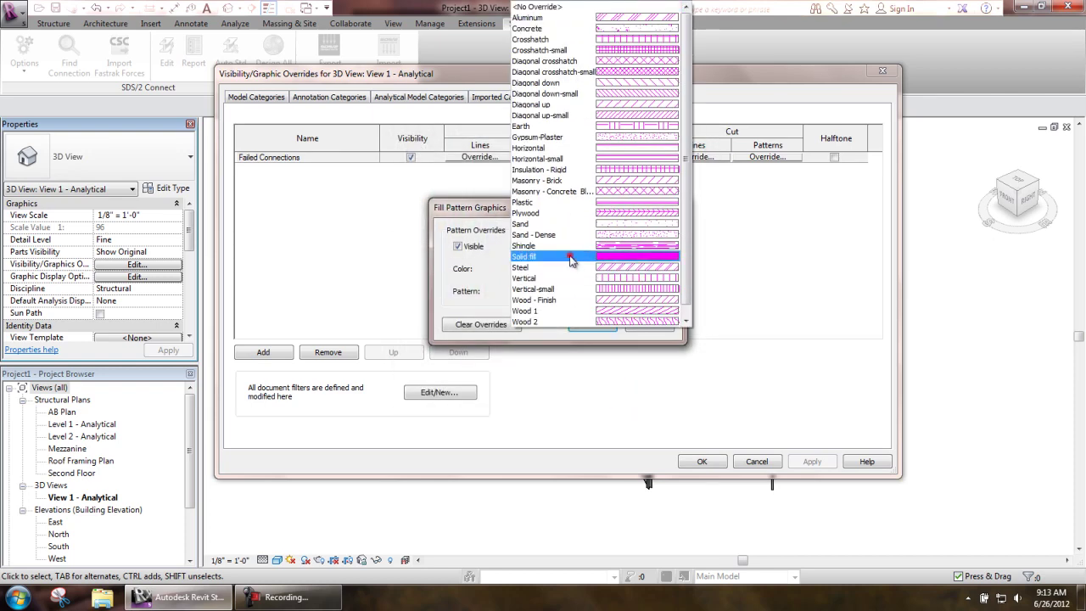
{"action": "left_click", "coordinate": [574, 256]}
{"action": "left_click", "coordinate": [591, 329]}
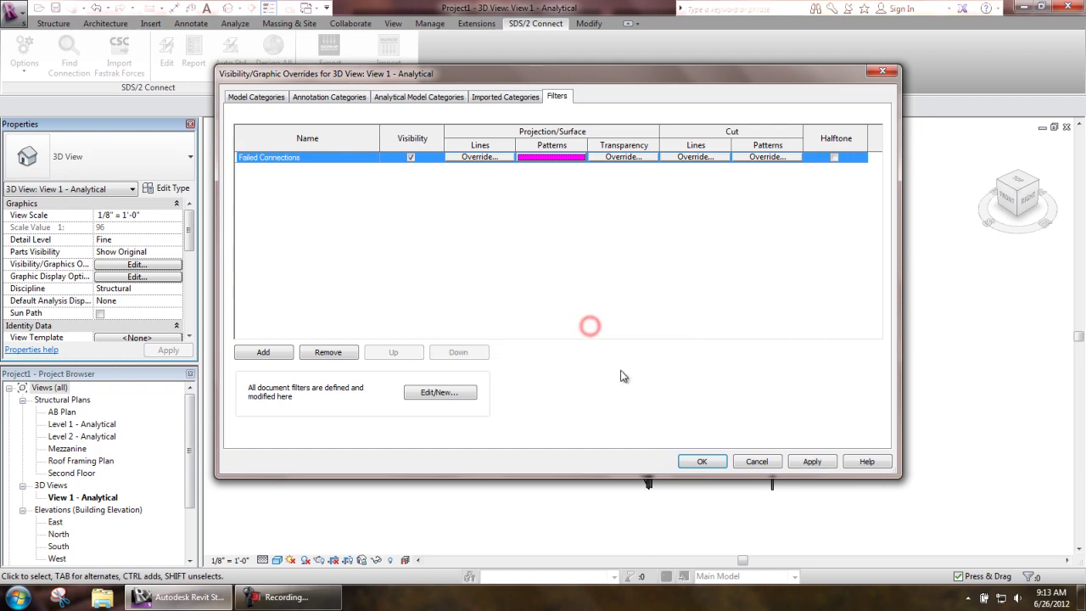
{"action": "left_click", "coordinate": [702, 460]}
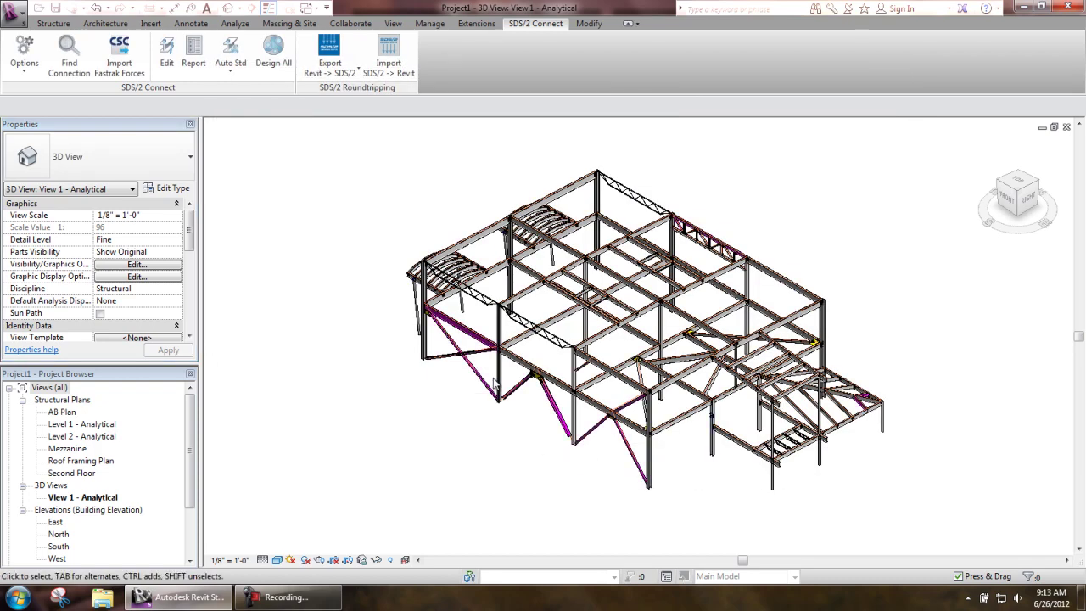
Zoom in on the magenta failed brace near the roof corner
{"action": "scroll", "coordinate": [890, 399], "scroll_direction": "up", "scroll_amount": 1}
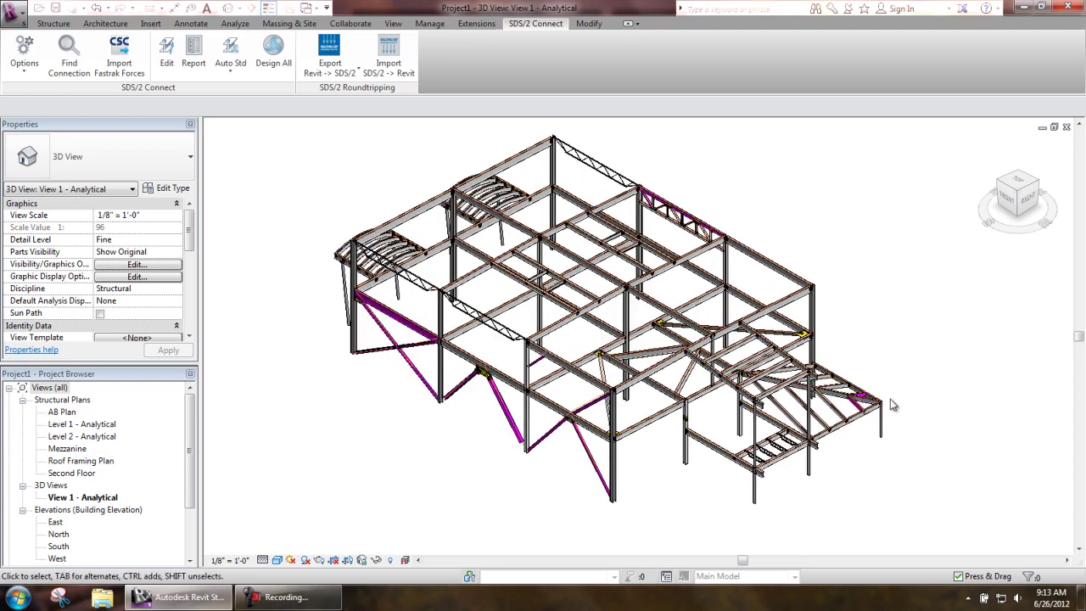
{"action": "scroll", "coordinate": [889, 399], "scroll_direction": "up", "scroll_amount": 2}
{"action": "scroll", "coordinate": [887, 408], "scroll_direction": "up", "scroll_amount": 2}
{"action": "scroll", "coordinate": [887, 408], "scroll_direction": "up", "scroll_amount": 1}
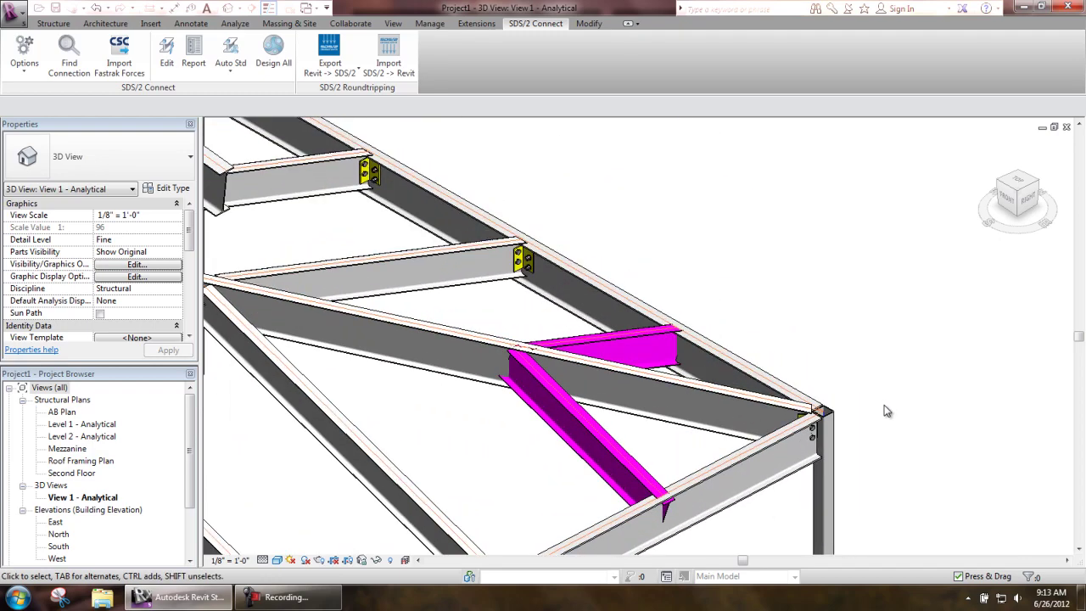
{"action": "scroll", "coordinate": [884, 405], "scroll_direction": "up", "scroll_amount": 1}
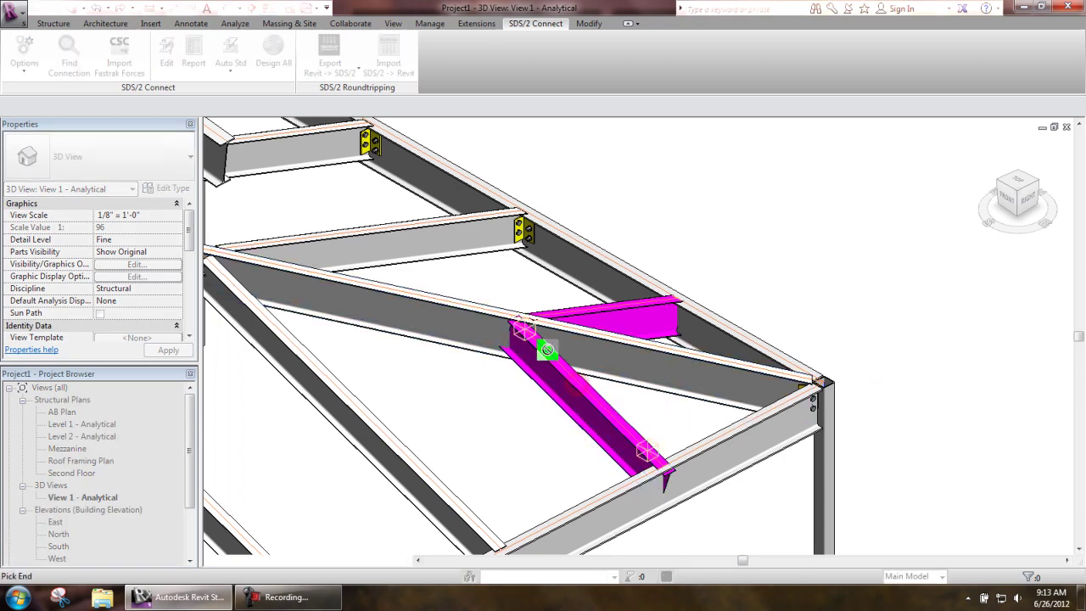
Check Force in Edit Beam Connection Node for the brace, accept, then Zoom To Fit
{"action": "left_click", "coordinate": [526, 330]}
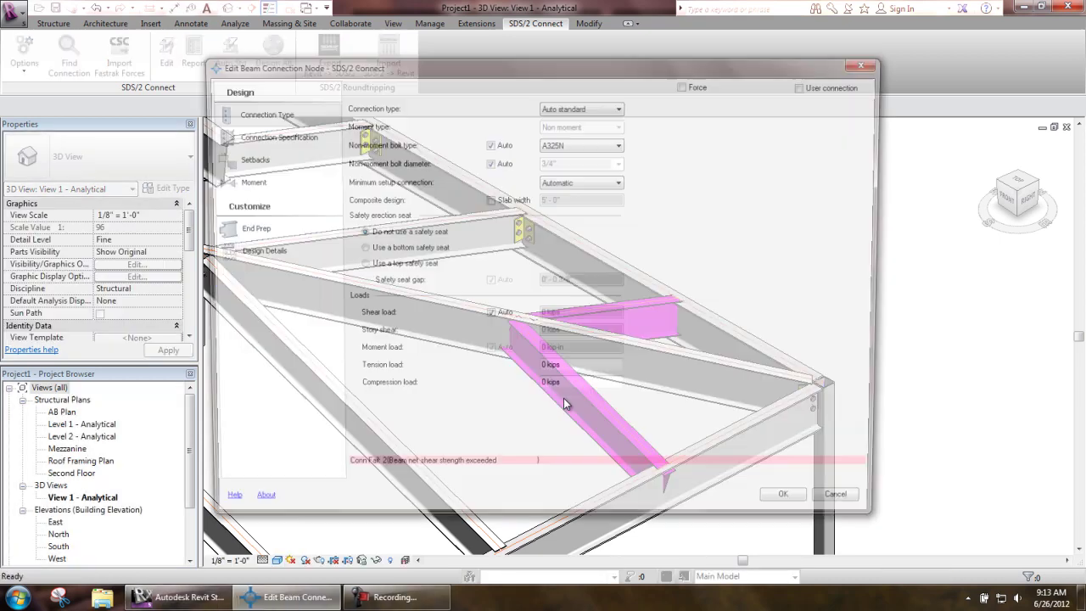
{"action": "left_click", "coordinate": [685, 85]}
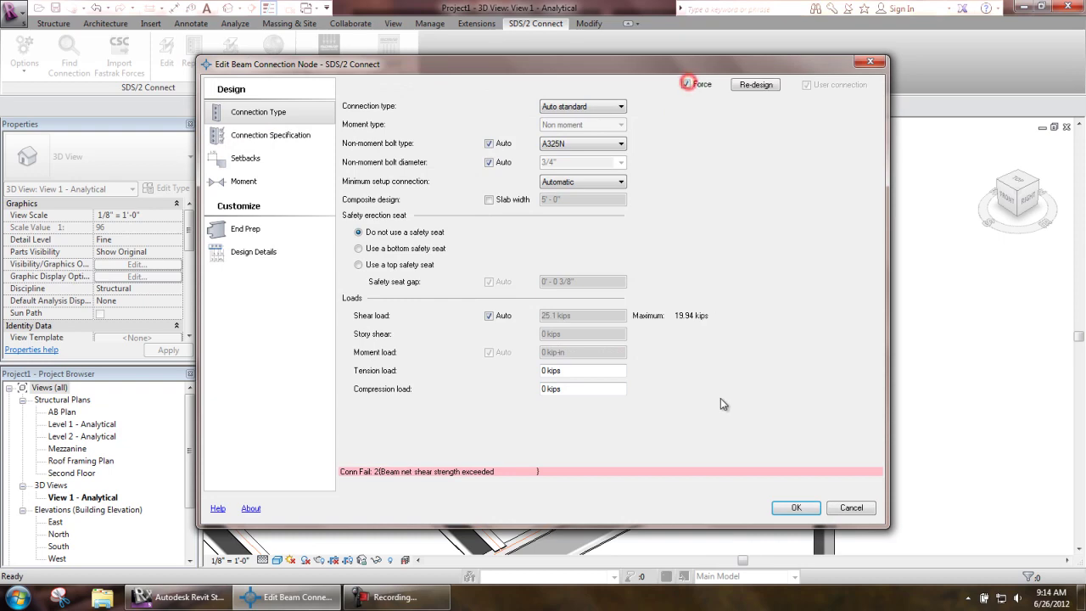
{"action": "left_click", "coordinate": [794, 508]}
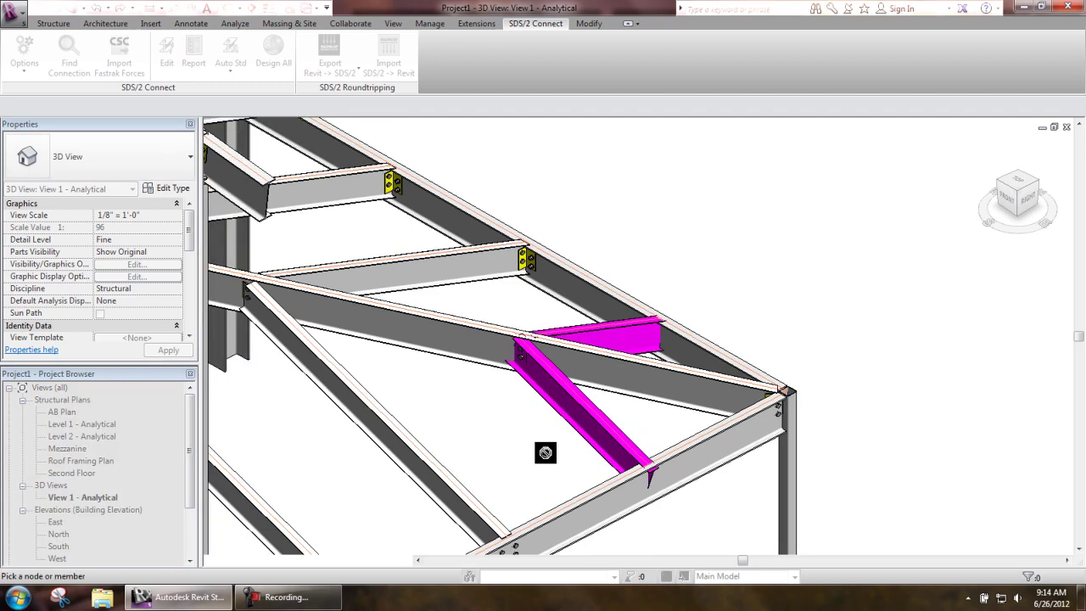
{"action": "right_click", "coordinate": [731, 279]}
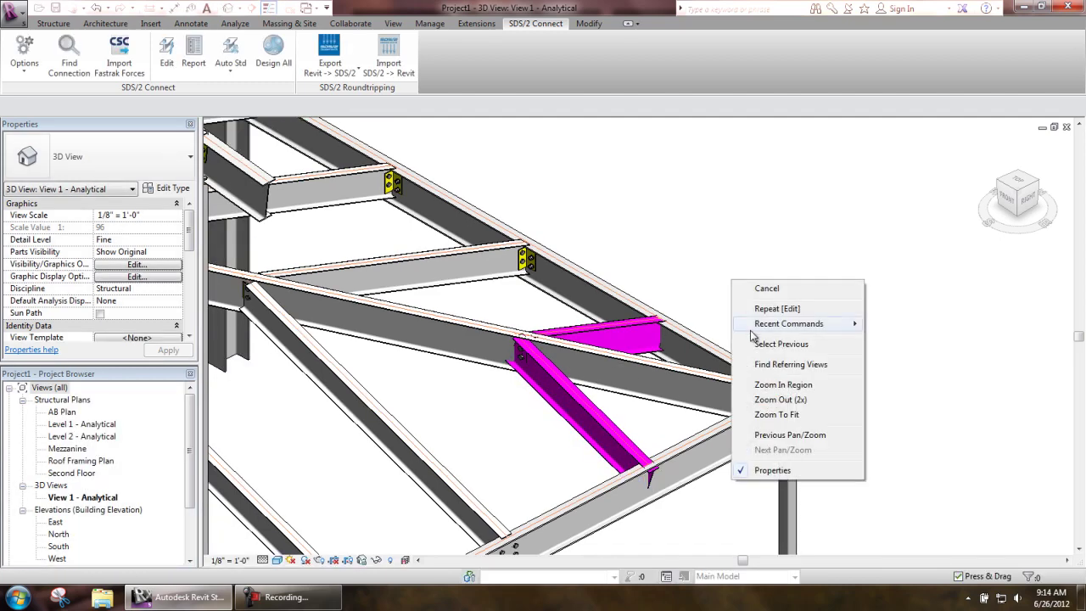
{"action": "left_click", "coordinate": [768, 415]}
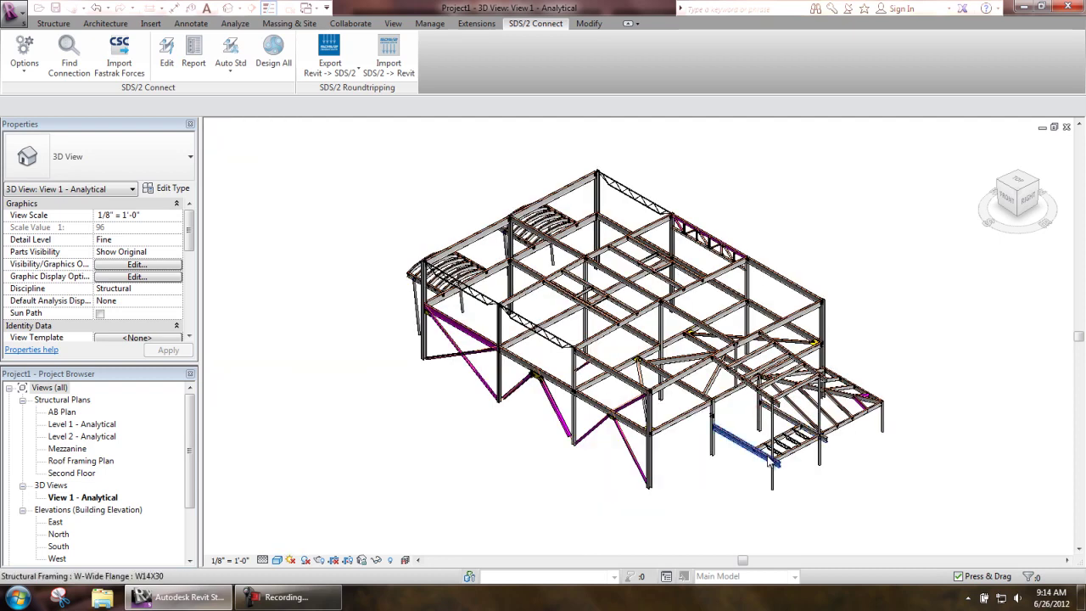